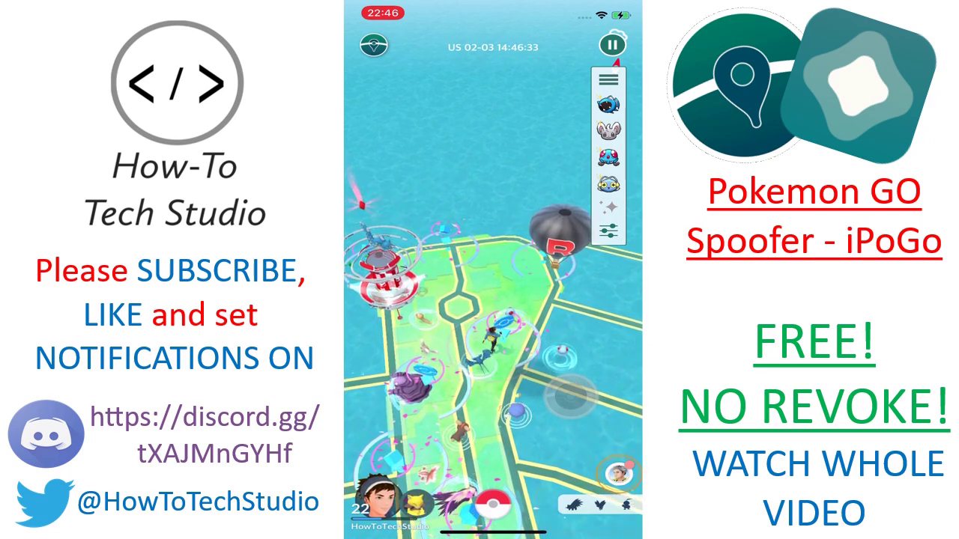
Close Pokémon GO on the iPhone and open AltStore from the home screen
drag(493, 533, 493, 374)
click(454, 187)
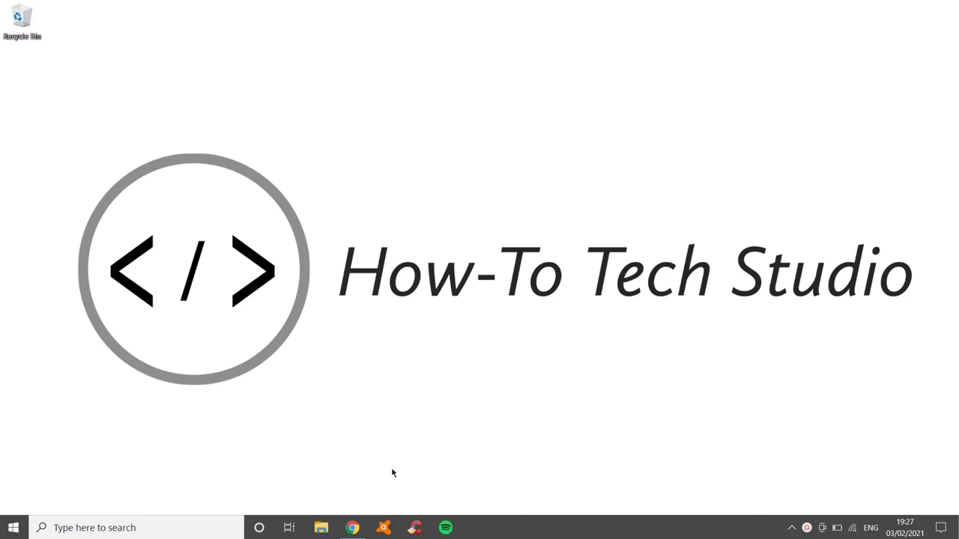
Restore Chrome and scroll Apple's iTunes downloads page to the iTunes 12.10.10 results
click(352, 528)
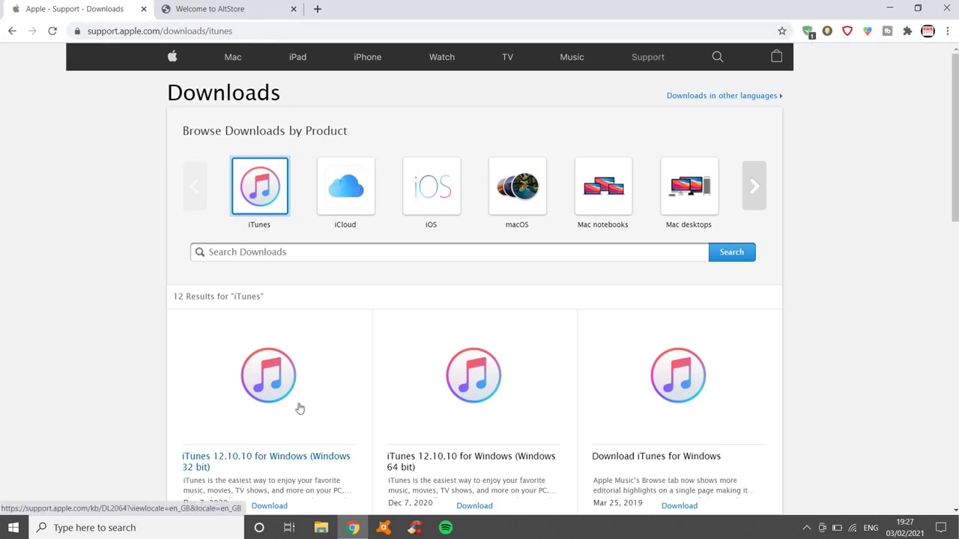
scroll(299, 408, down, 1)
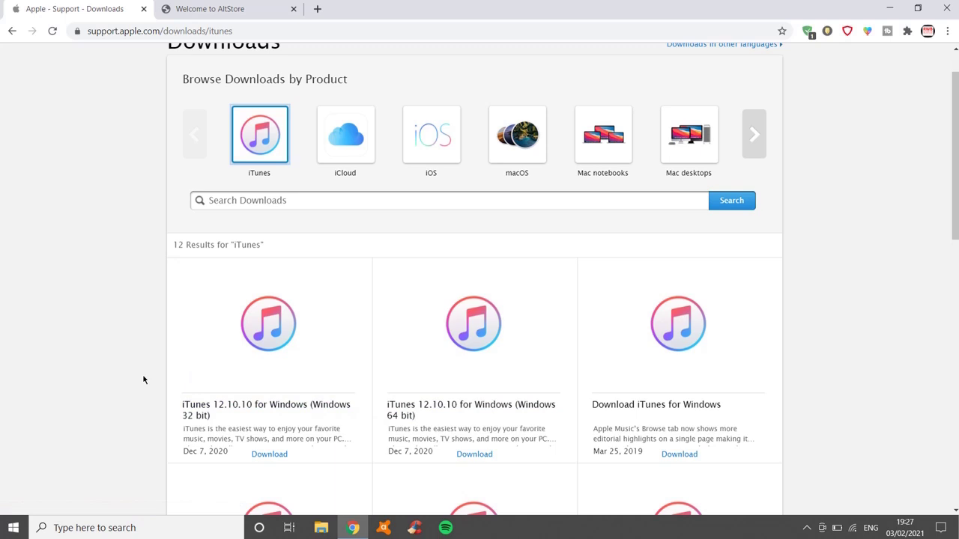
click(108, 528)
text(this pc)
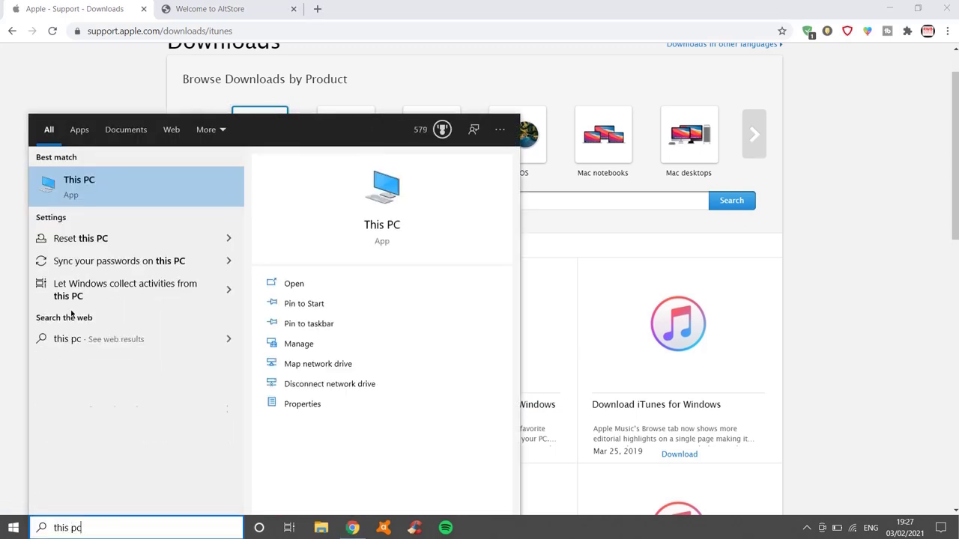
right_click(80, 196)
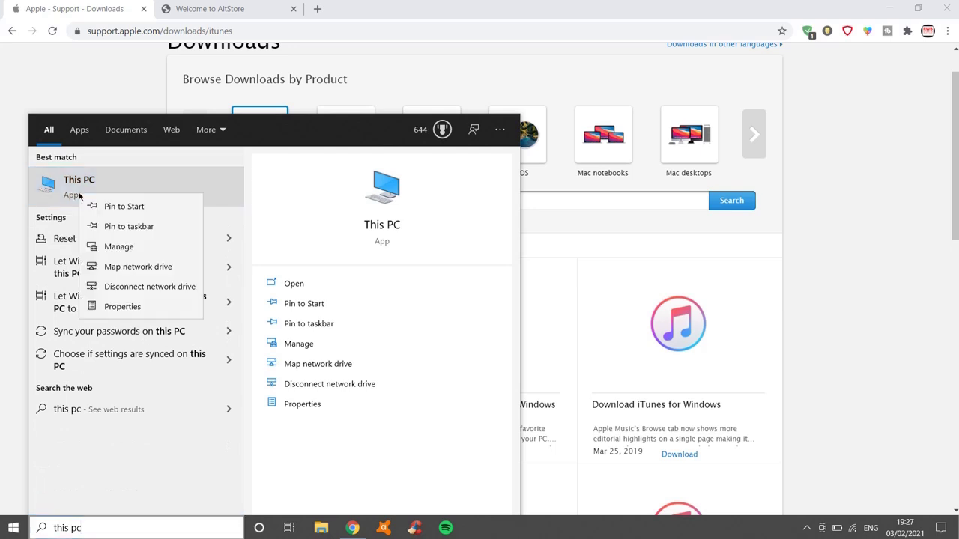
click(129, 316)
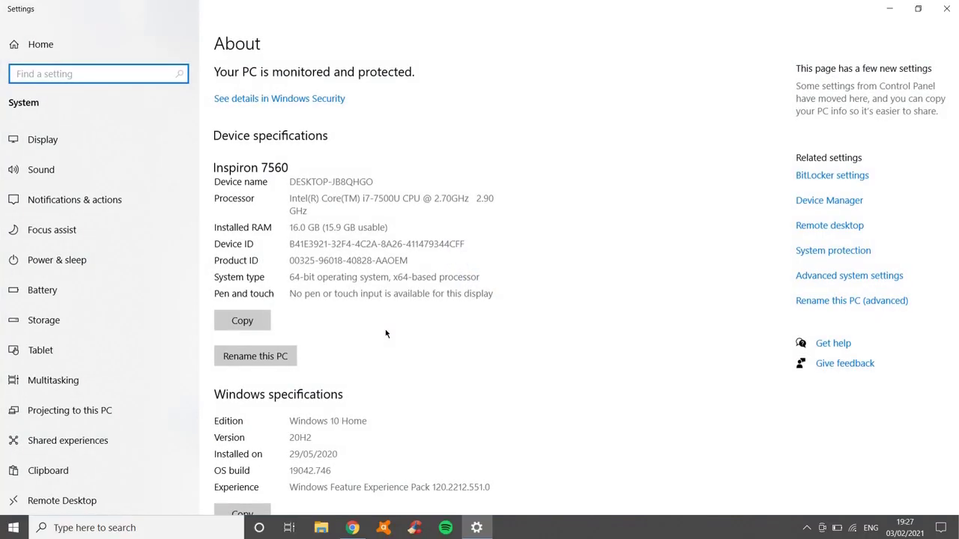
drag(289, 278, 390, 278)
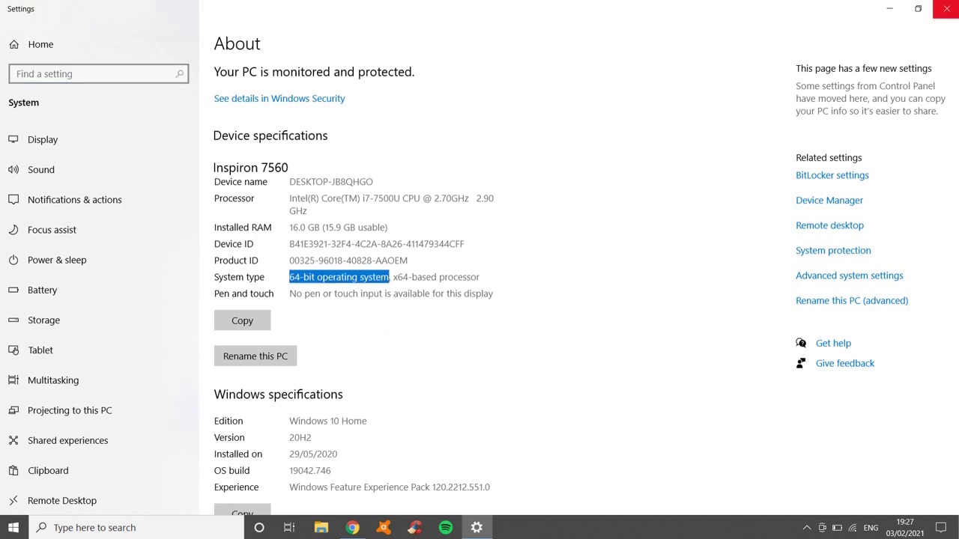
click(946, 8)
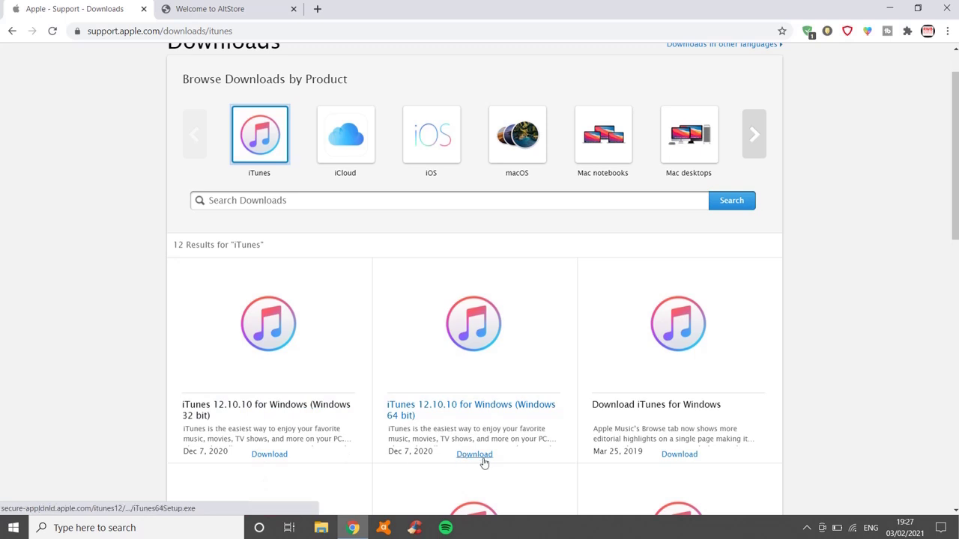
Download iTunes 12.10.10 for 64-bit Windows, then switch Apple's downloads page to iCloud
click(483, 460)
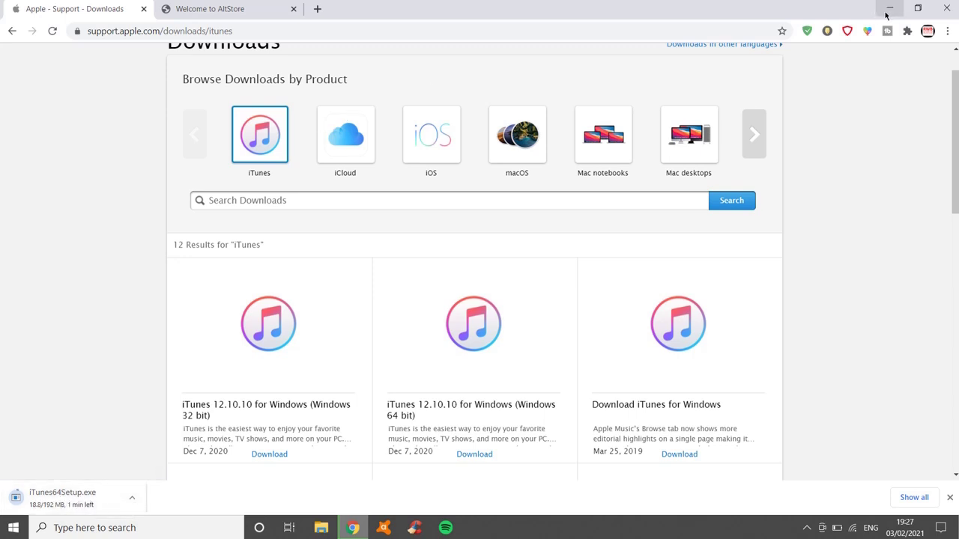
click(889, 10)
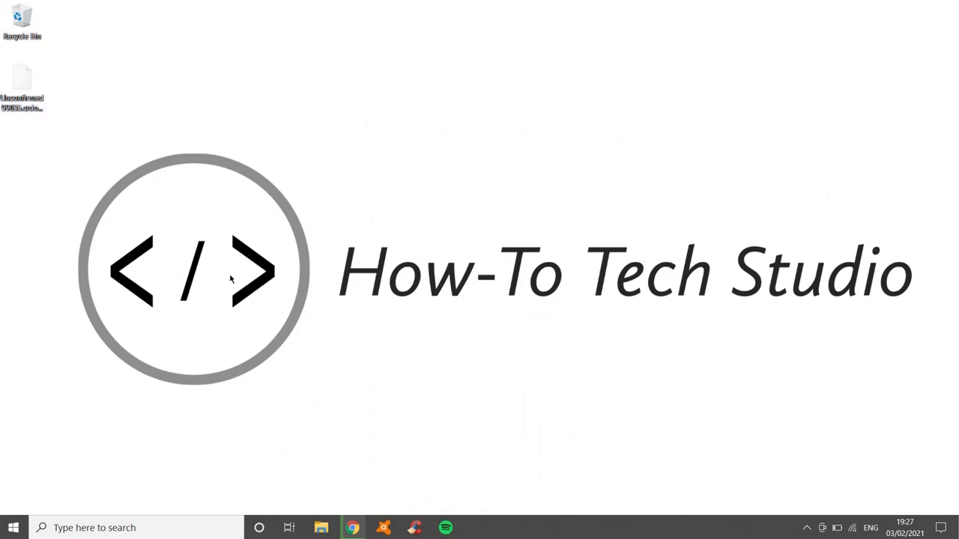
mouse_move(356, 533)
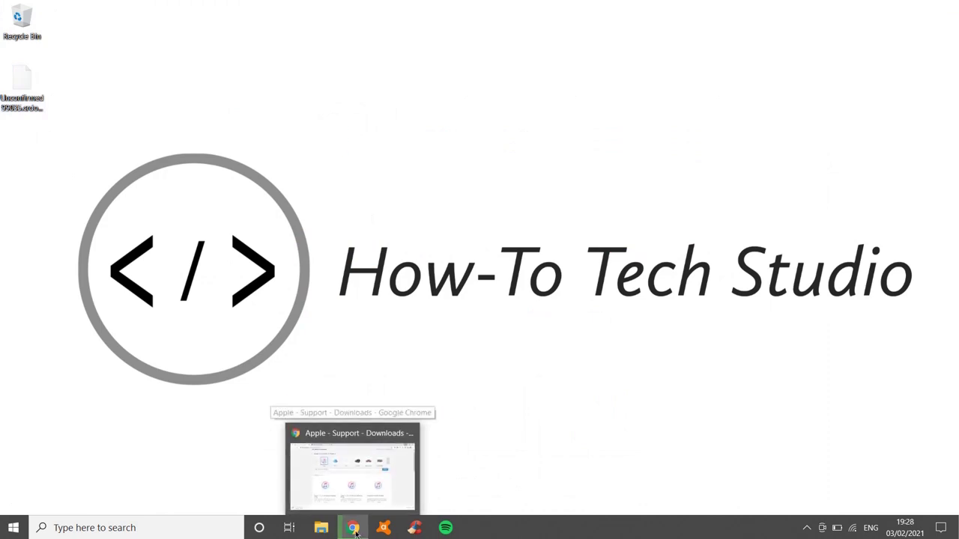
click(353, 528)
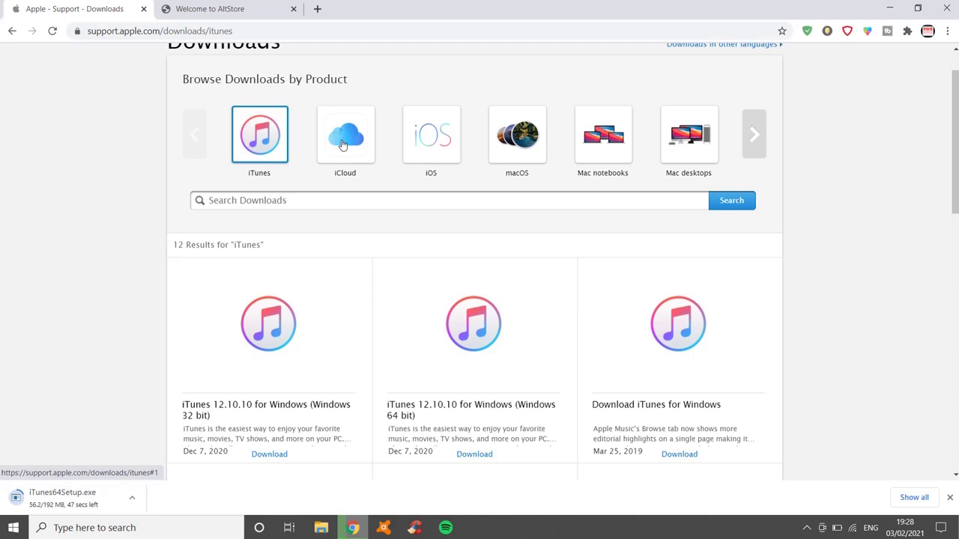
click(343, 143)
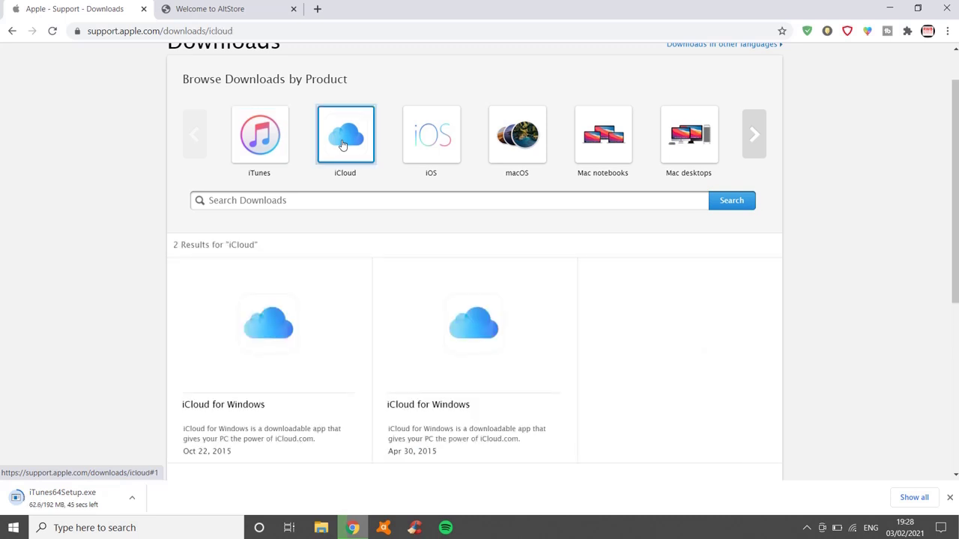
Download iCloudSetup.exe through Apple's link in a new tab, then view the Welcome to AltStore tab
click(218, 405)
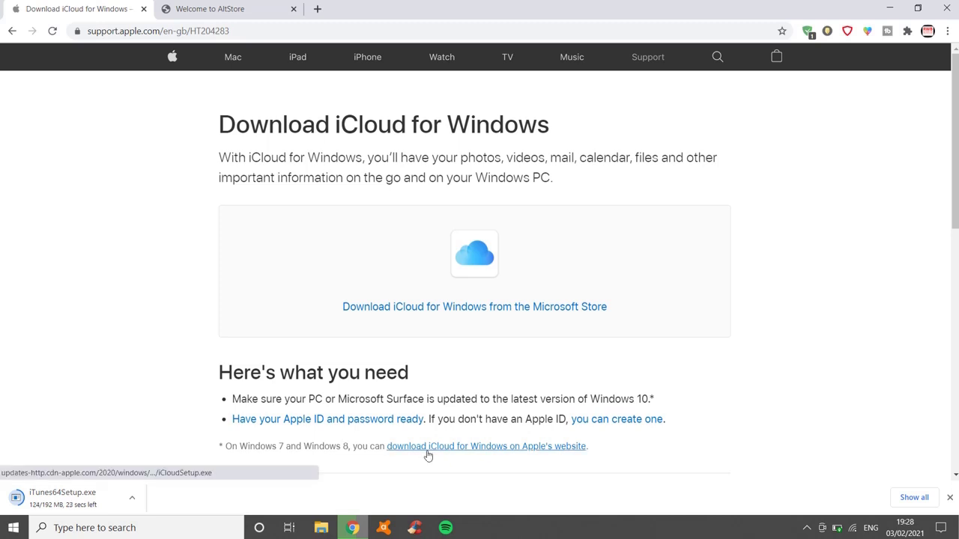
right_click(427, 455)
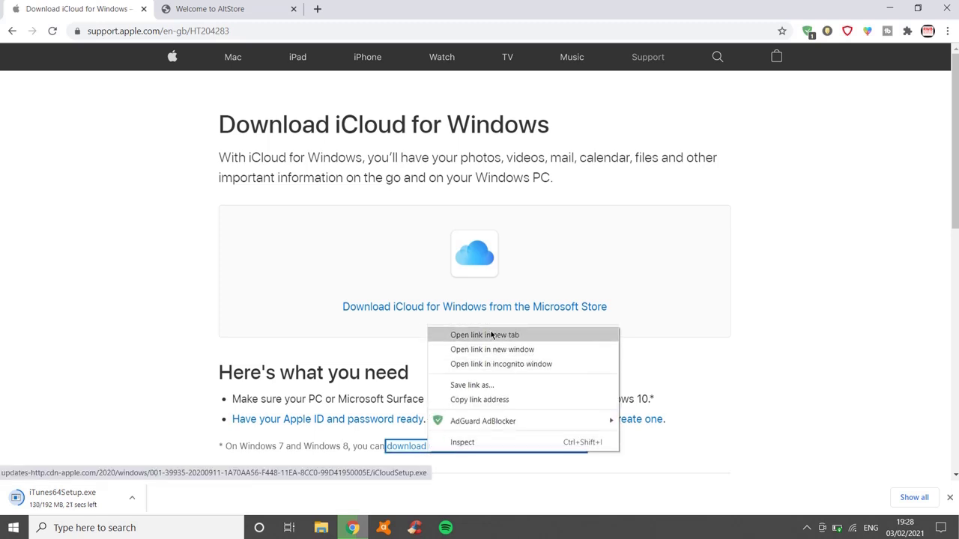
click(491, 335)
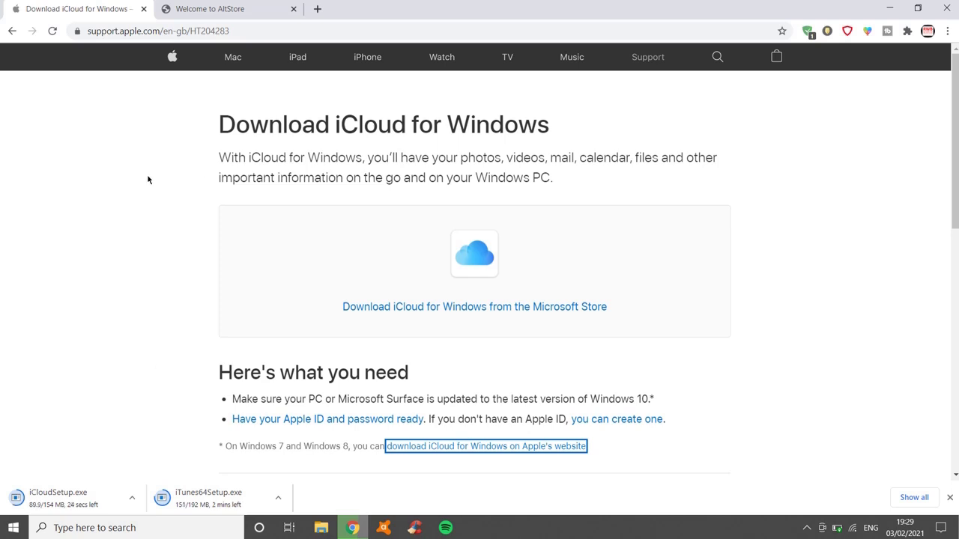
click(224, 11)
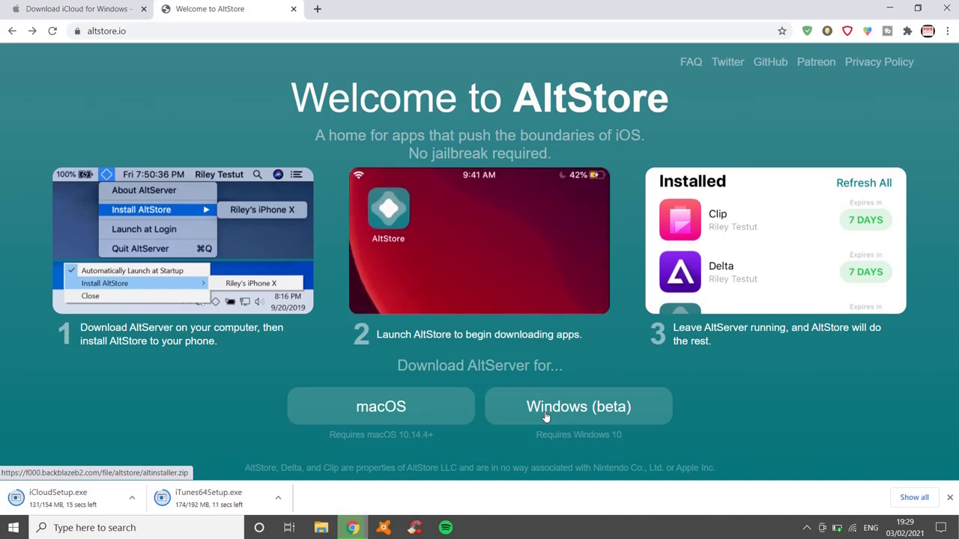
Download altinstaller.zip for AltServer Windows (beta), then minimize Chrome
click(562, 416)
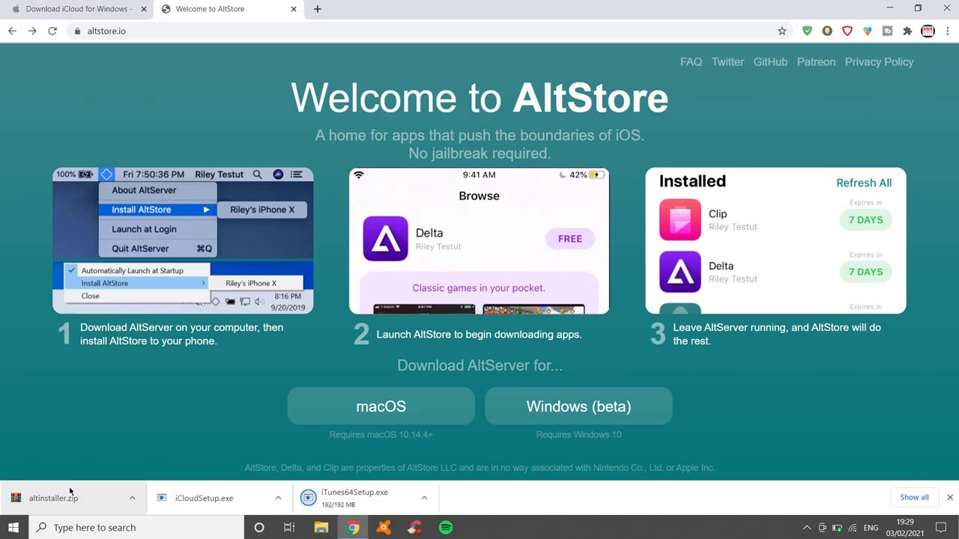
click(889, 9)
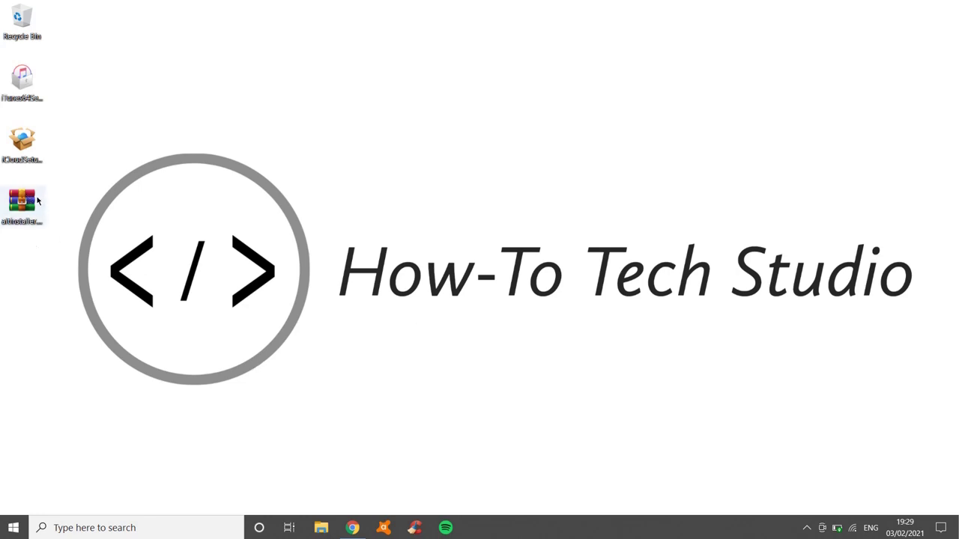
Extract the altinstaller zip's contents onto the desktop
drag(37, 201, 30, 264)
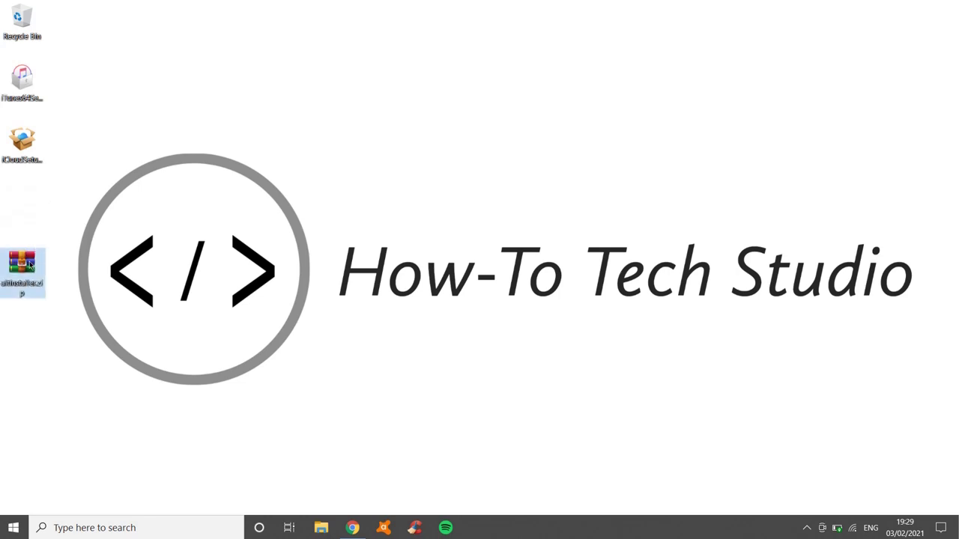
right_click(30, 264)
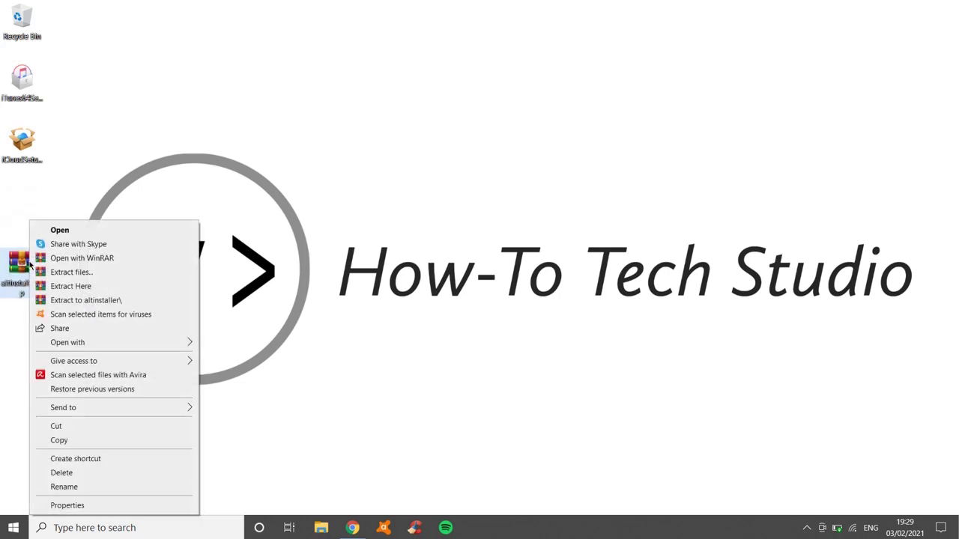
click(87, 287)
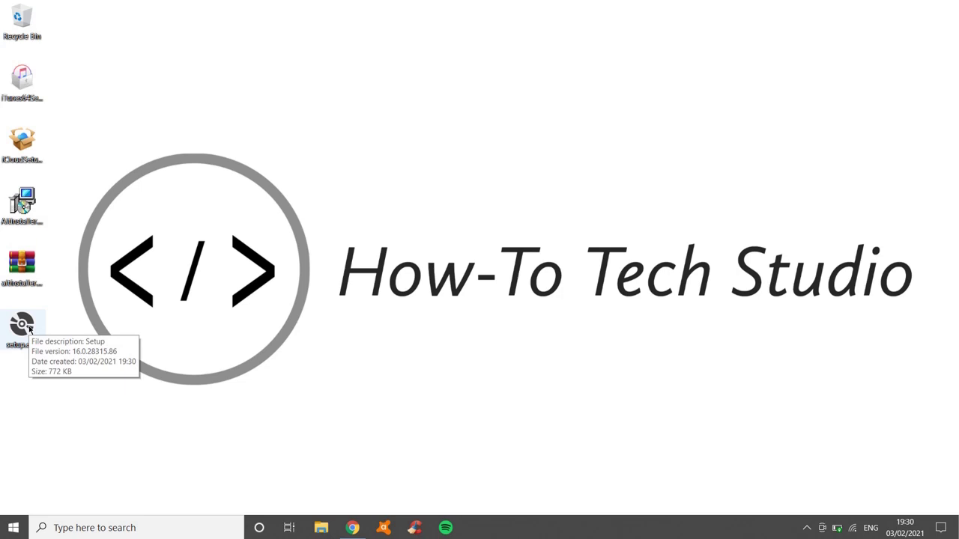
Install AltServer to the default folder, C:\Program Files (x86)\AltServer\, and close the wizard
double_click(22, 326)
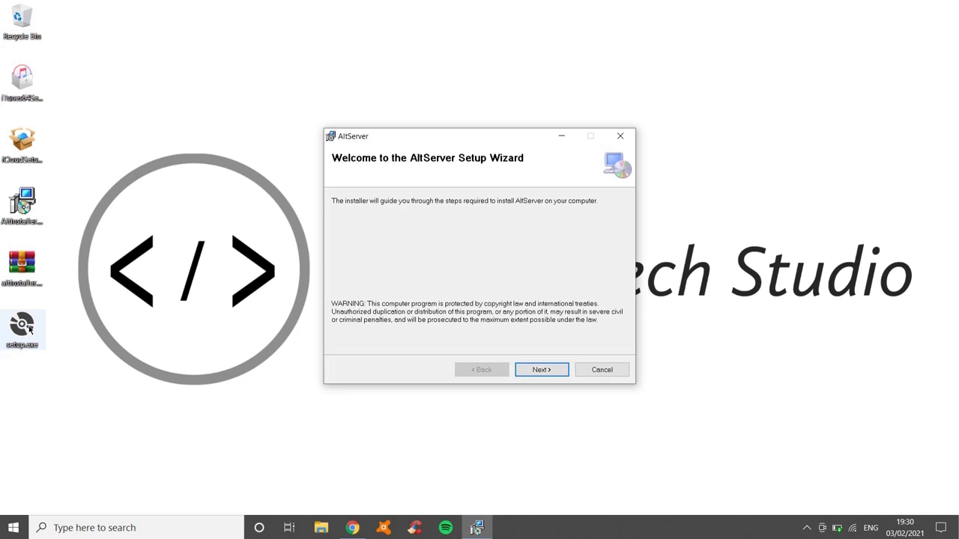
click(554, 369)
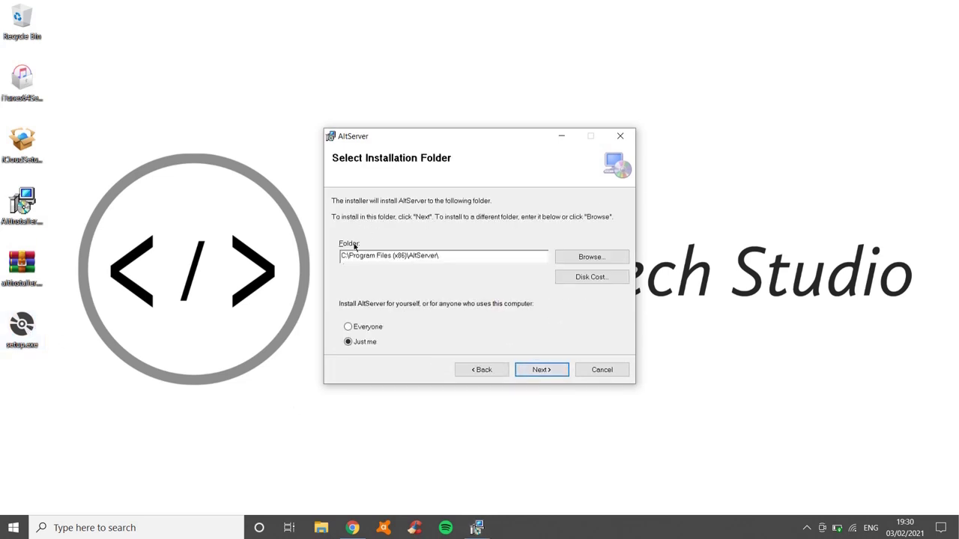
click(535, 370)
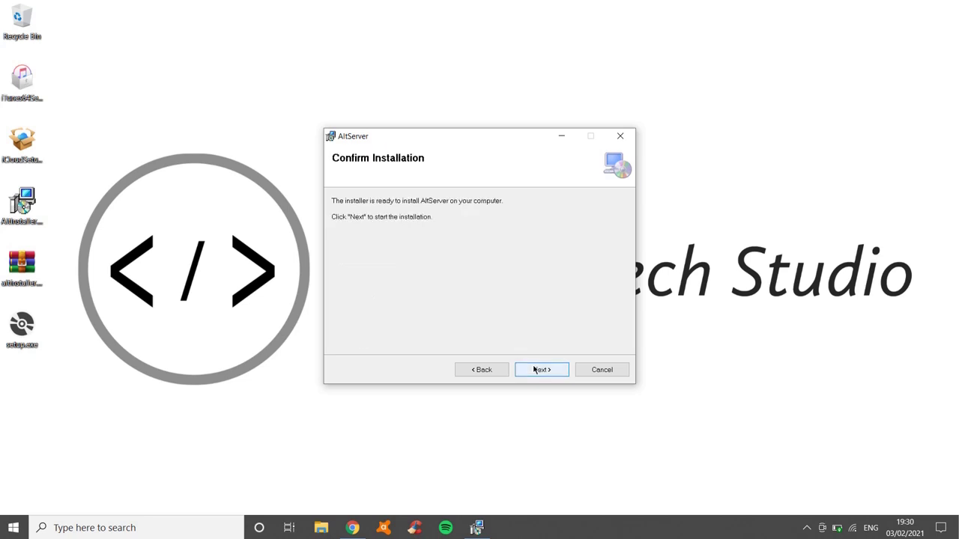
click(536, 370)
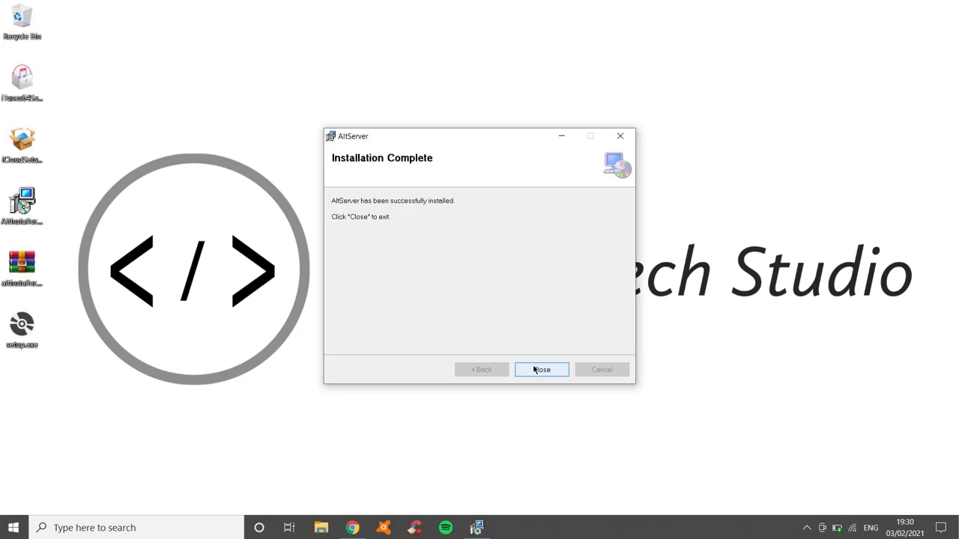
click(542, 370)
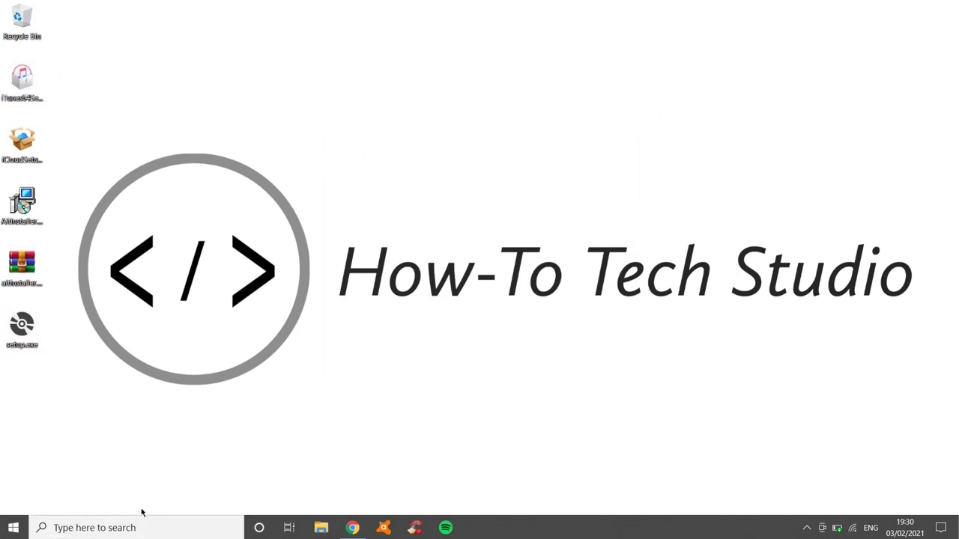
Search Windows for 'altserver' and launch the AltServer app
click(108, 526)
text(altserver)
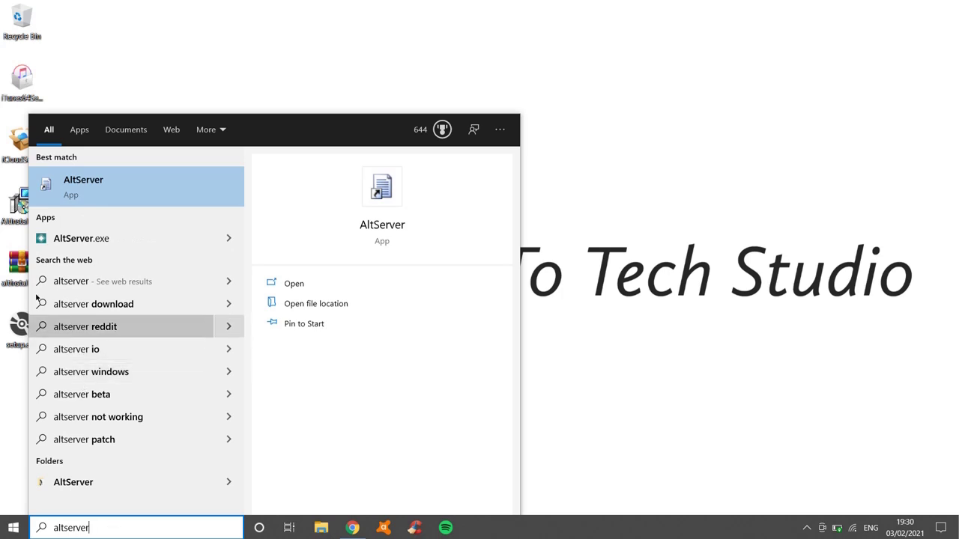
click(98, 193)
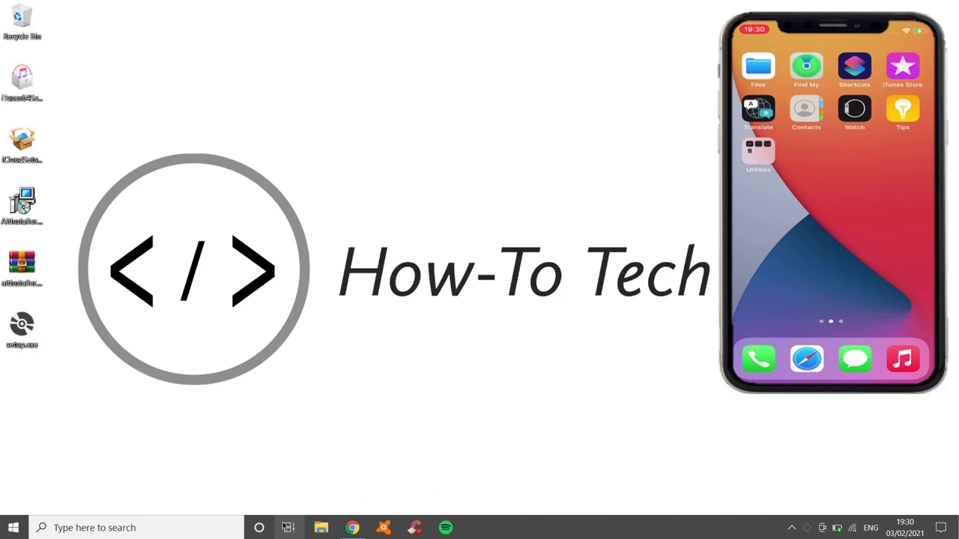
Search Windows for 'itunes' and open iTunes
click(221, 526)
text(itunes)
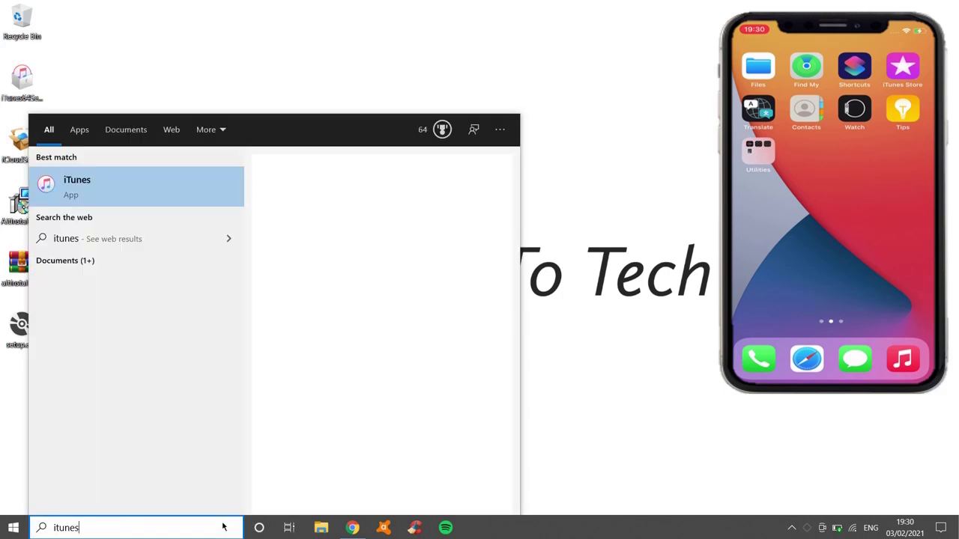
key(Return)
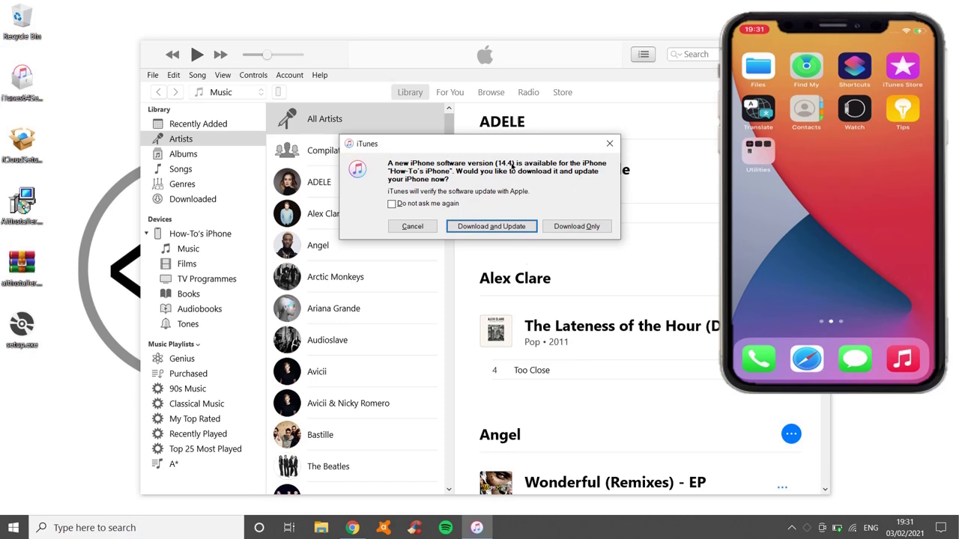
Decline the iPhone 14.4 update, dismiss the sync error, and review the iPhone's Summary page
click(414, 225)
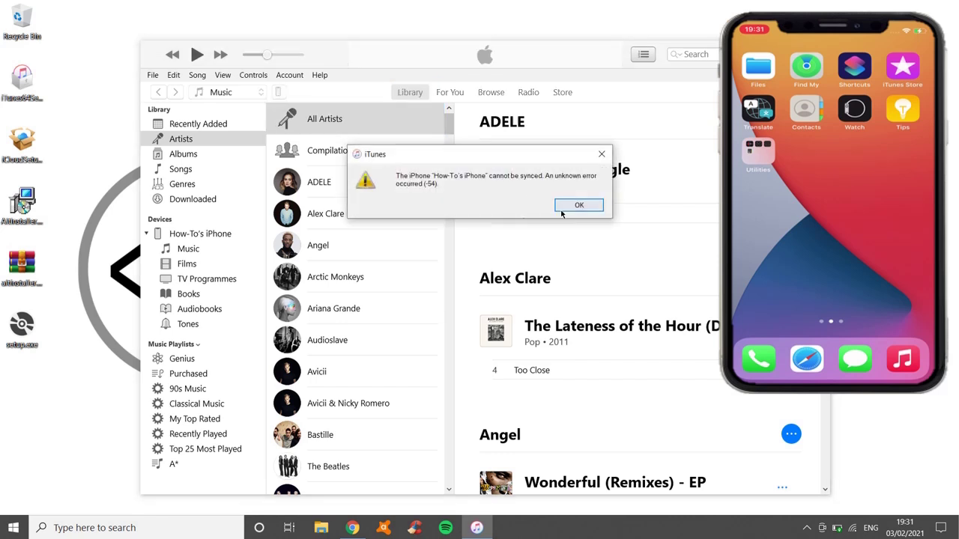
click(563, 210)
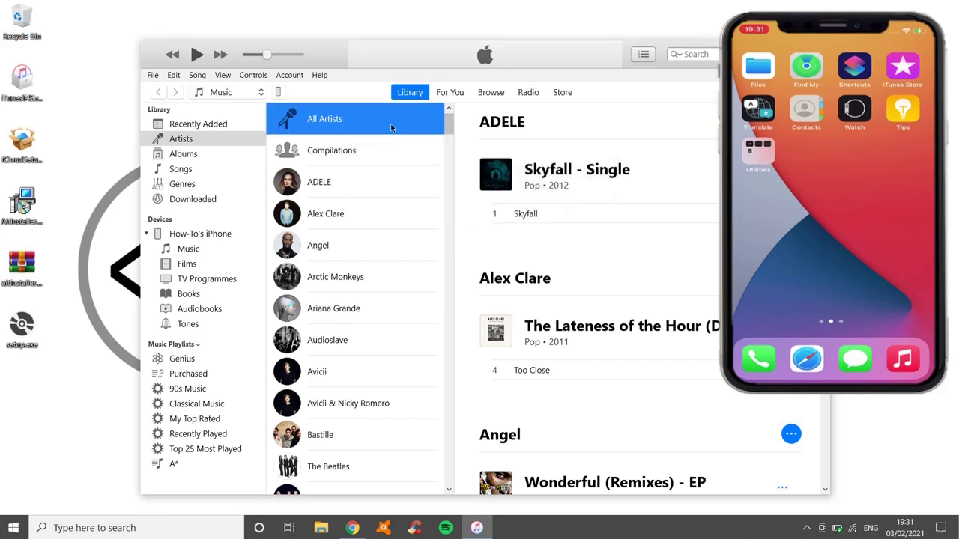
click(278, 92)
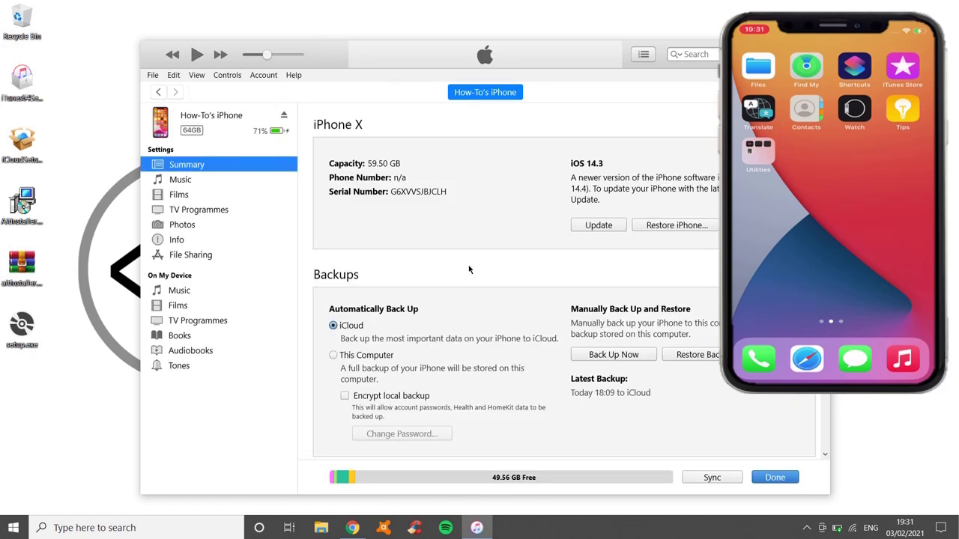
scroll(469, 270, down, 3)
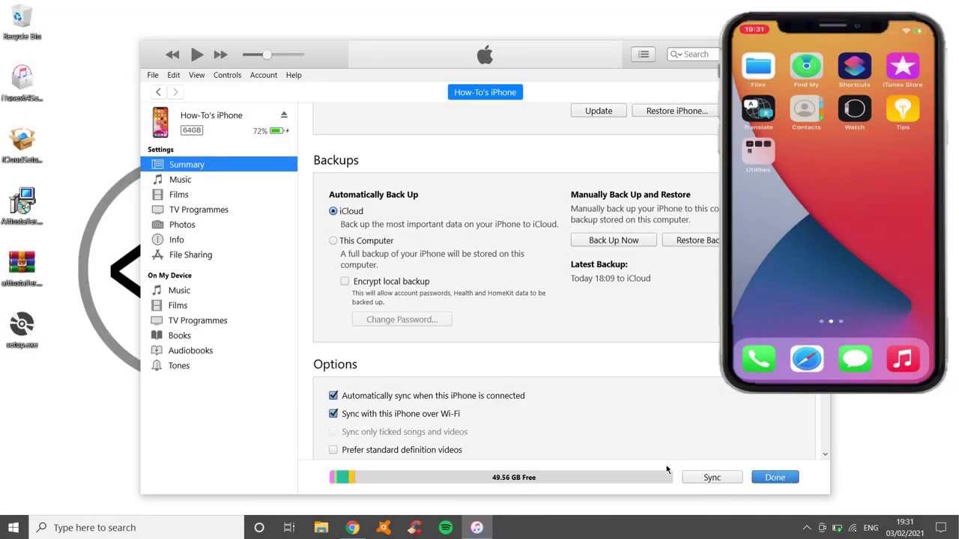
click(776, 479)
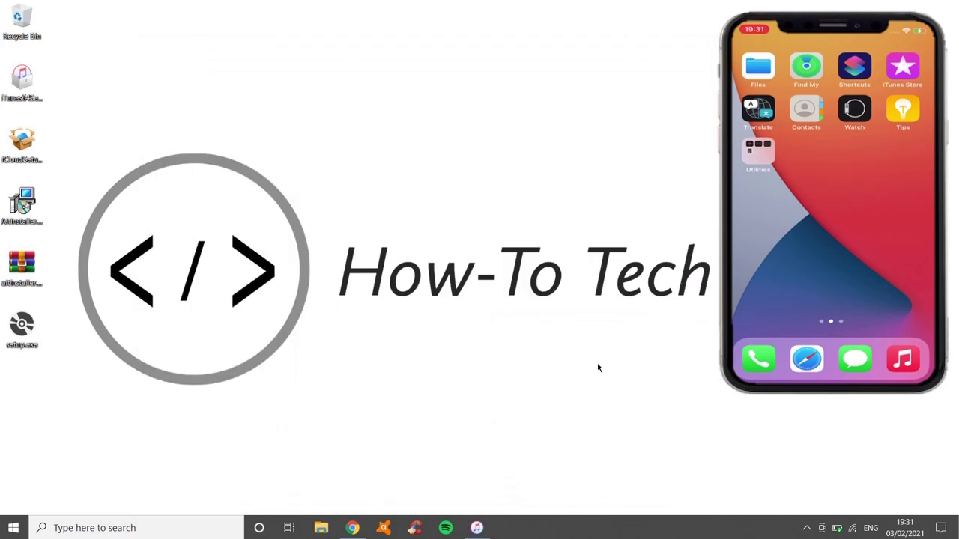
Choose Install AltStore for the connected iPhone from AltServer's tray icon menu
click(807, 527)
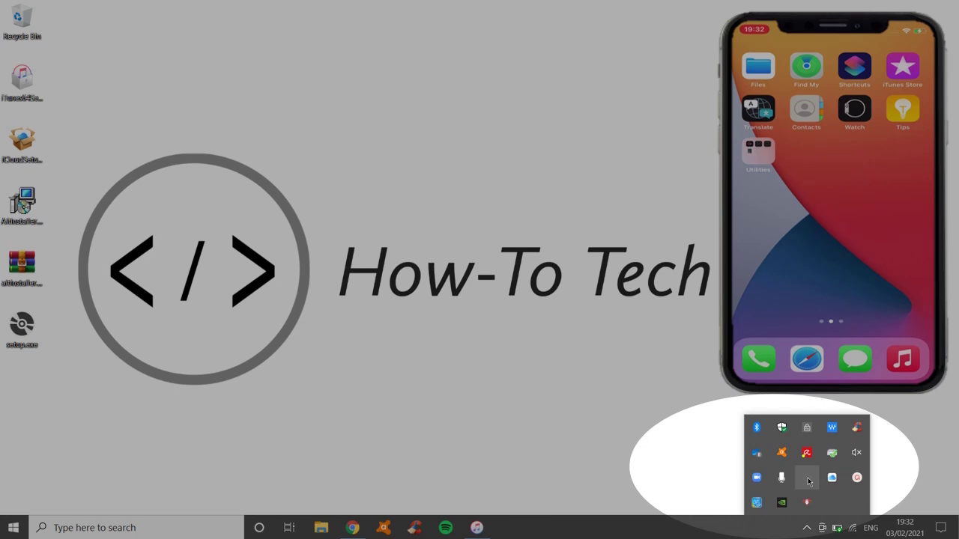
right_click(809, 482)
mouse_move(725, 447)
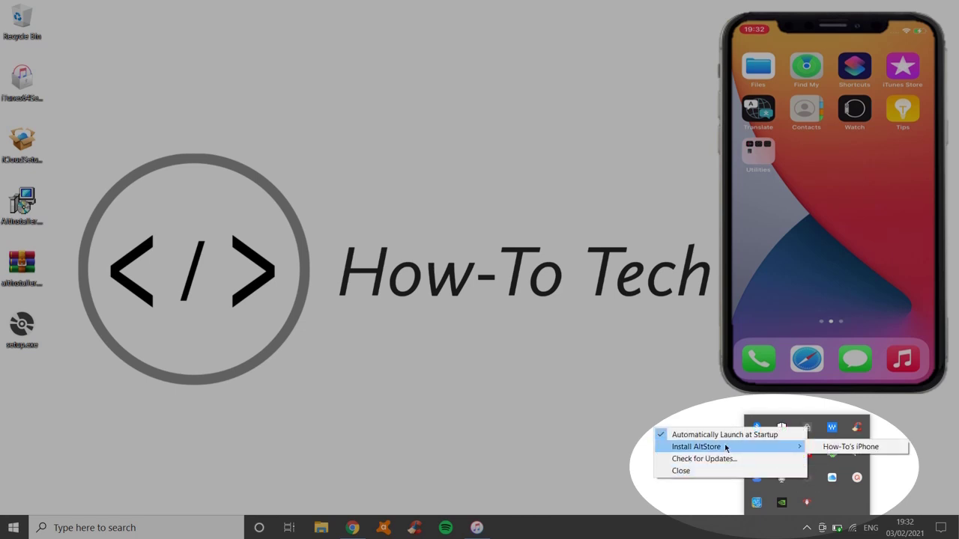
click(837, 448)
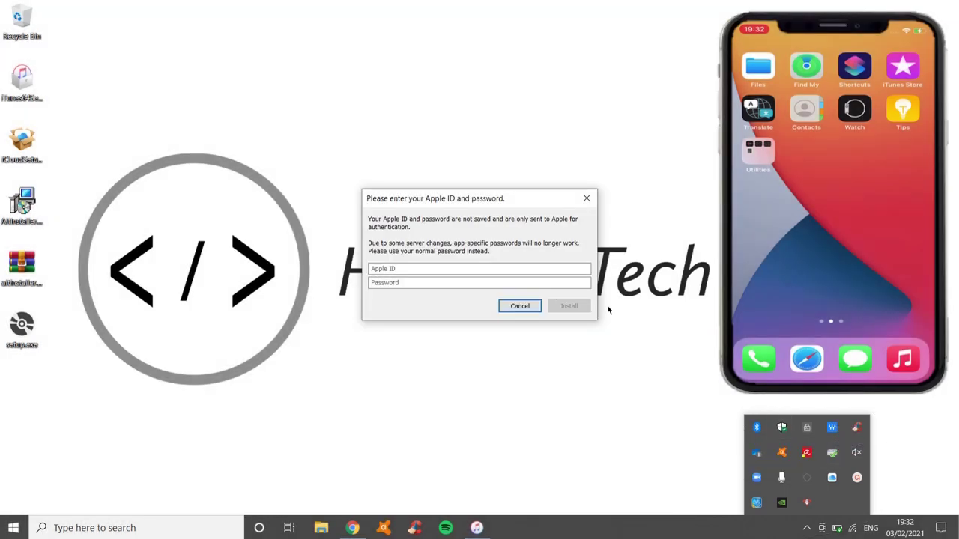
Submit the Apple ID and password in AltServer to start installing AltStore
click(465, 272)
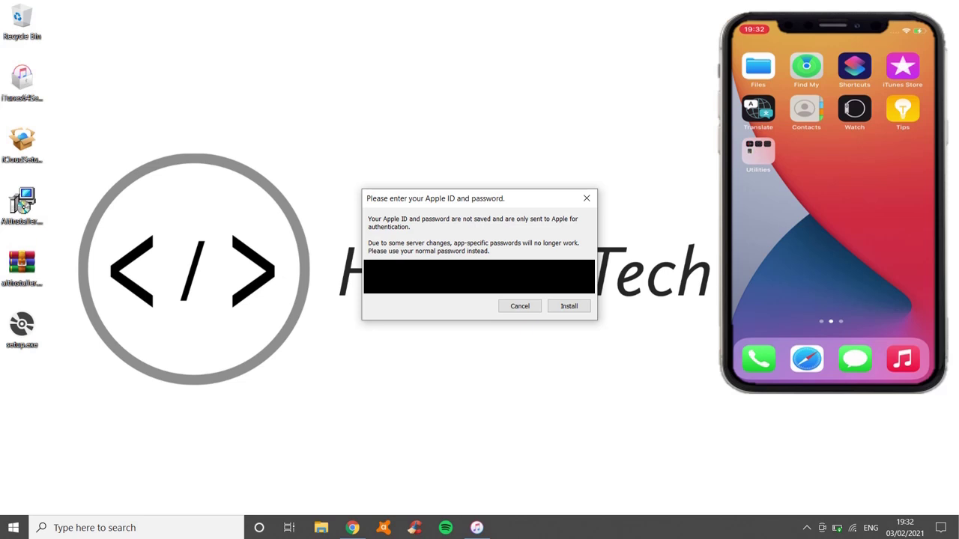
click(568, 306)
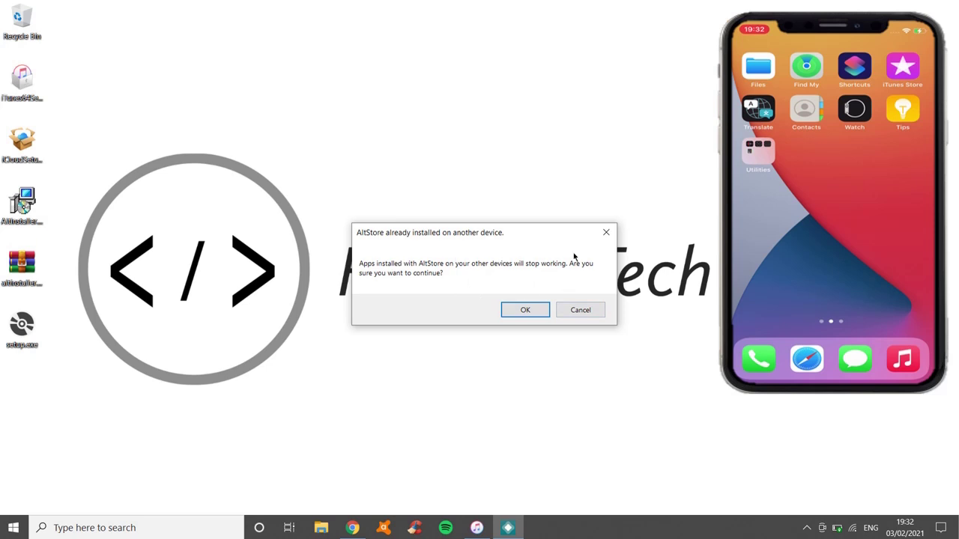
Accept the 'already installed on another device' warning so AltStore installs on the iPhone
click(525, 310)
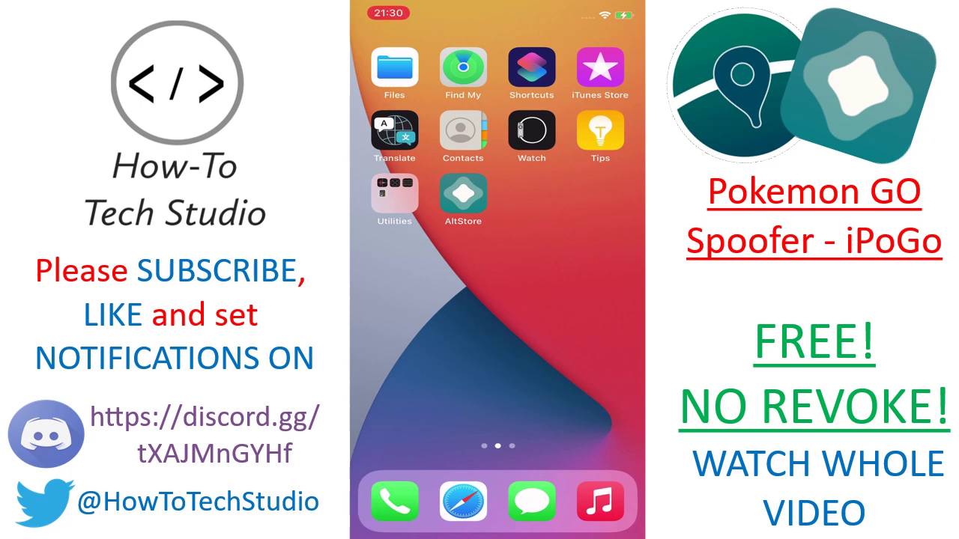
Load the ipogo.app website in Safari on the iPhone
click(462, 501)
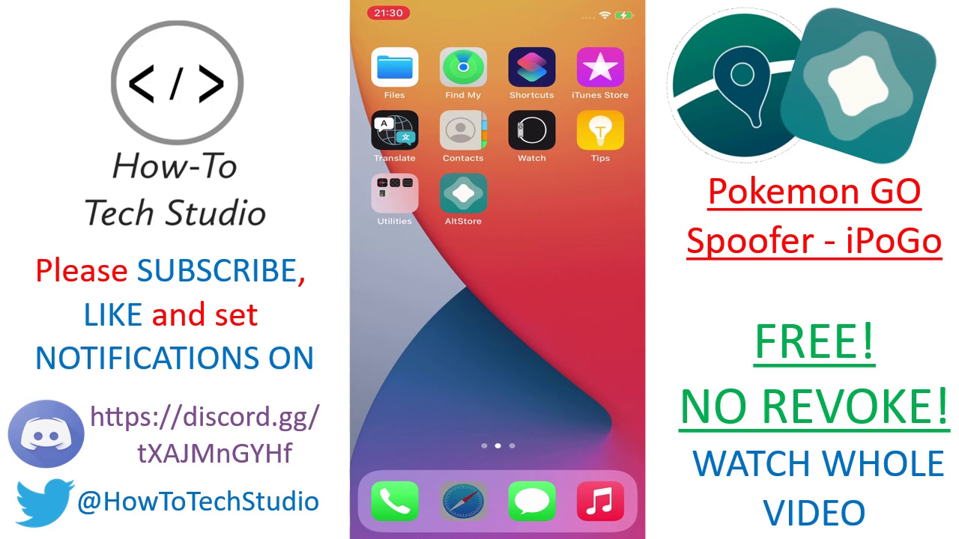
click(489, 48)
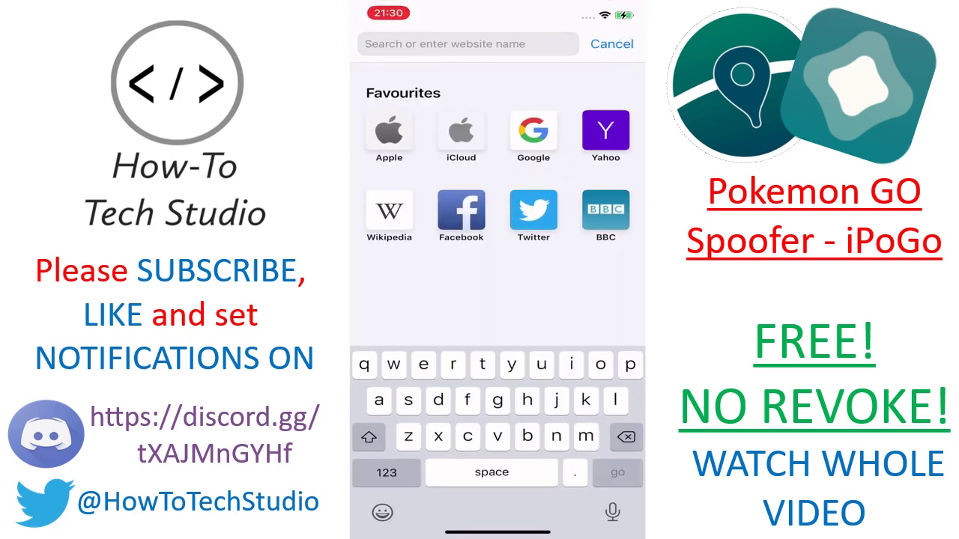
text(ipo)
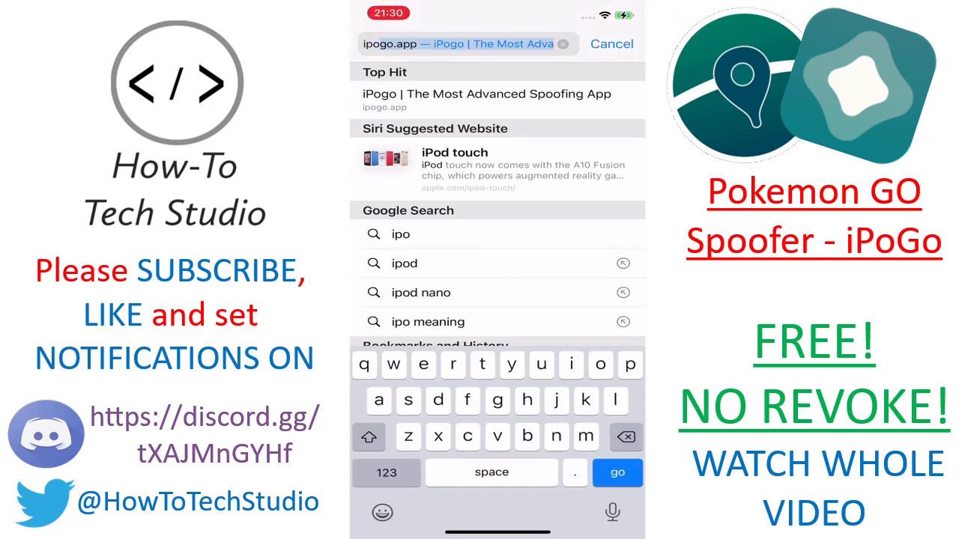
text(go.app)
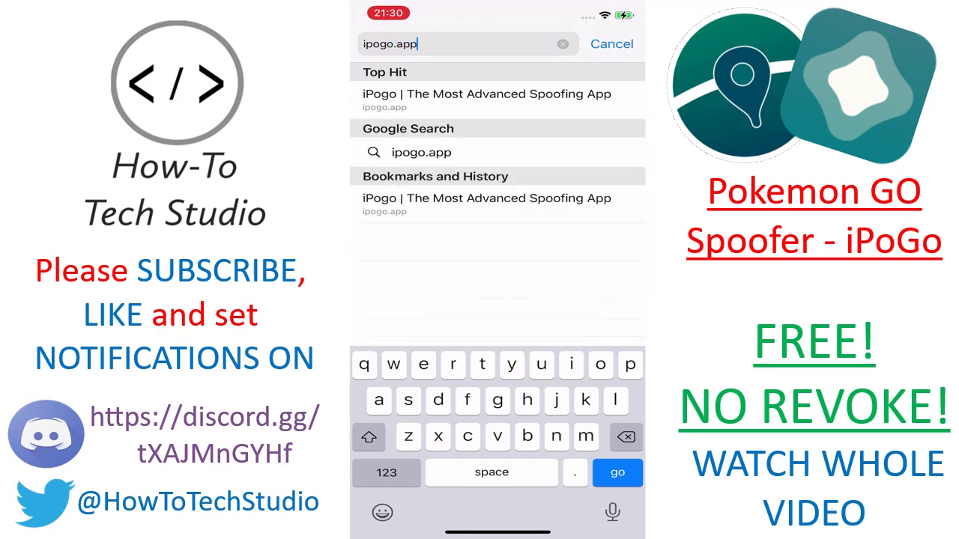
key(Return)
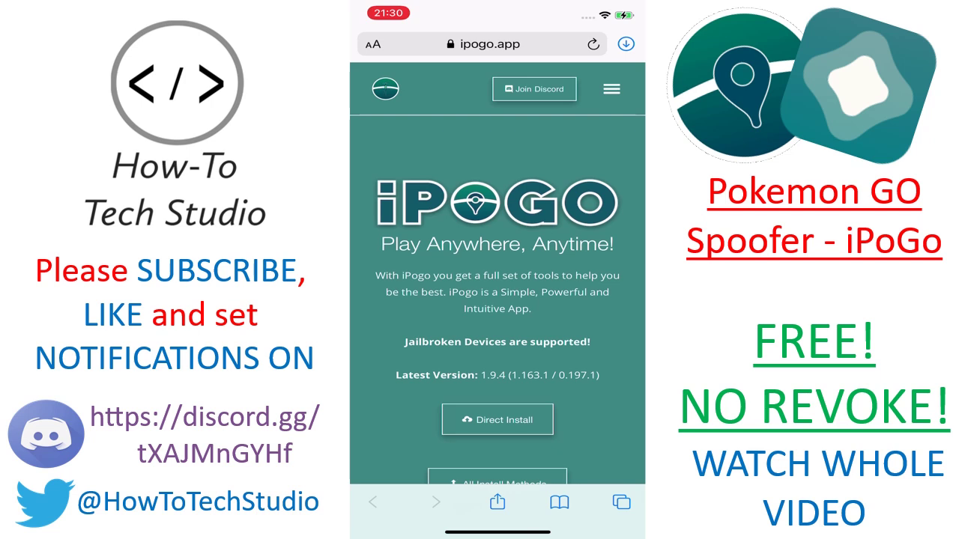
Download ipogo-1.9.4.ipa via Installation > iPogo Download Options > iPogo IPA File
click(611, 88)
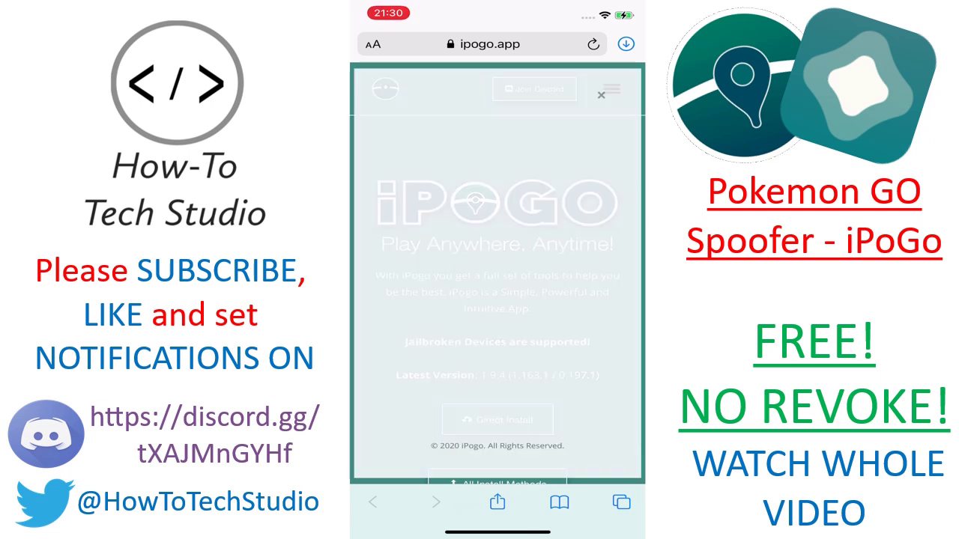
click(497, 186)
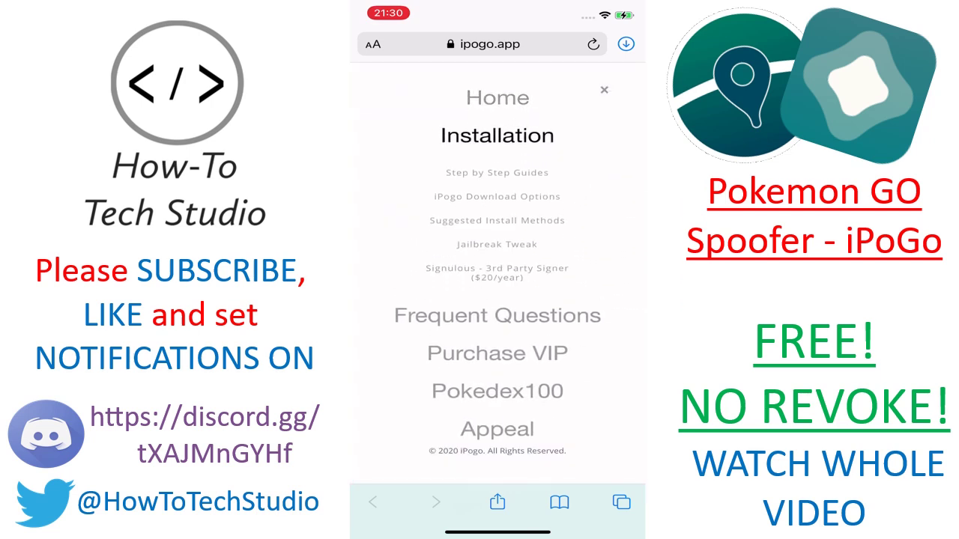
click(496, 196)
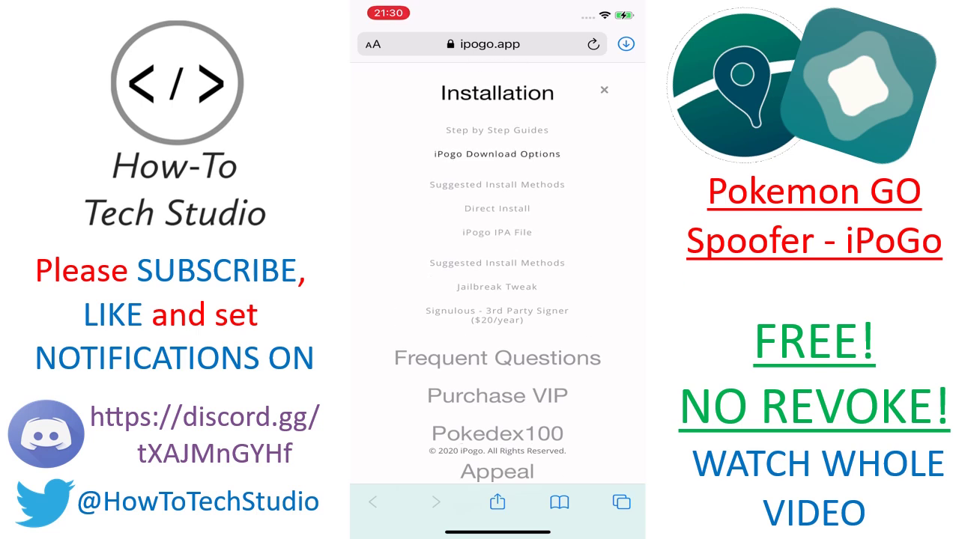
click(496, 232)
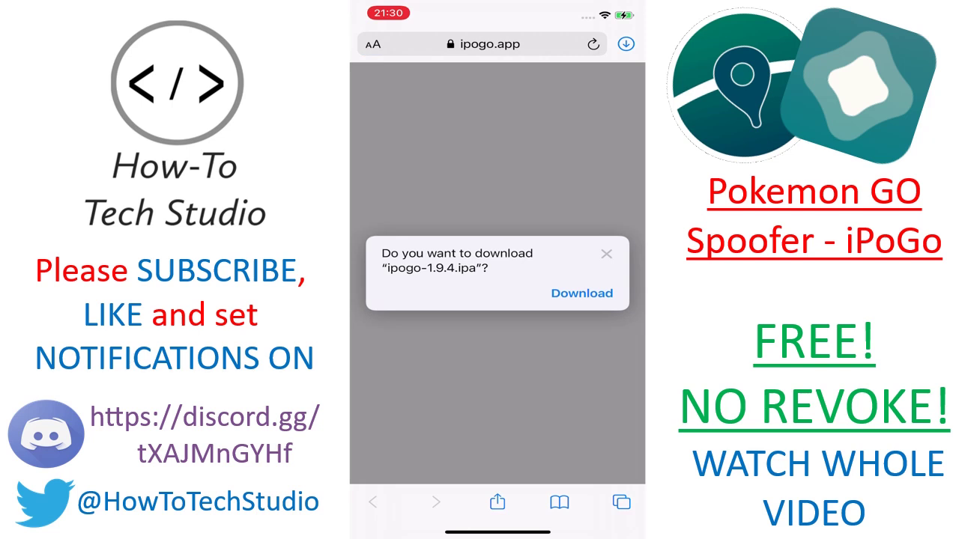
click(581, 293)
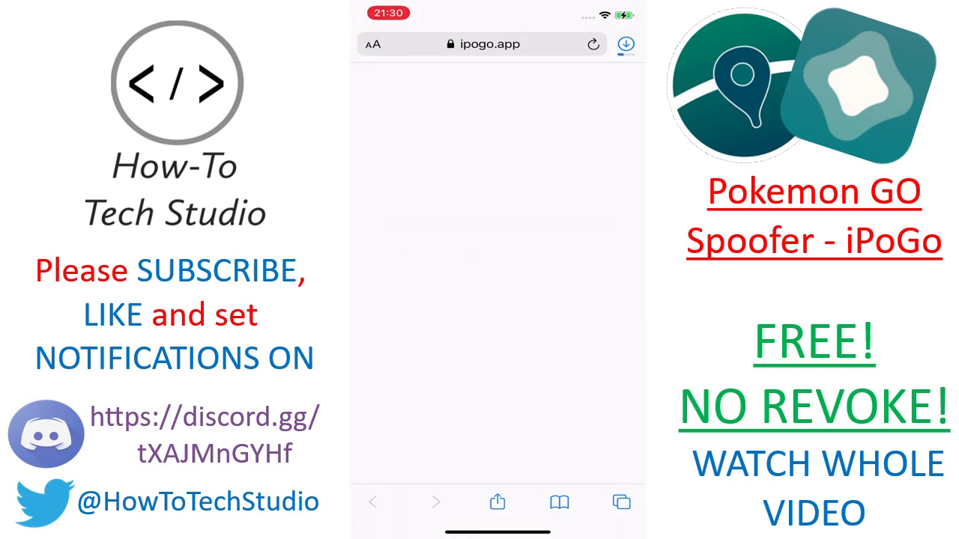
Watch the 112 MB ipogo-1.9.4 download finish, then launch AltStore from the home screen
click(625, 44)
click(626, 43)
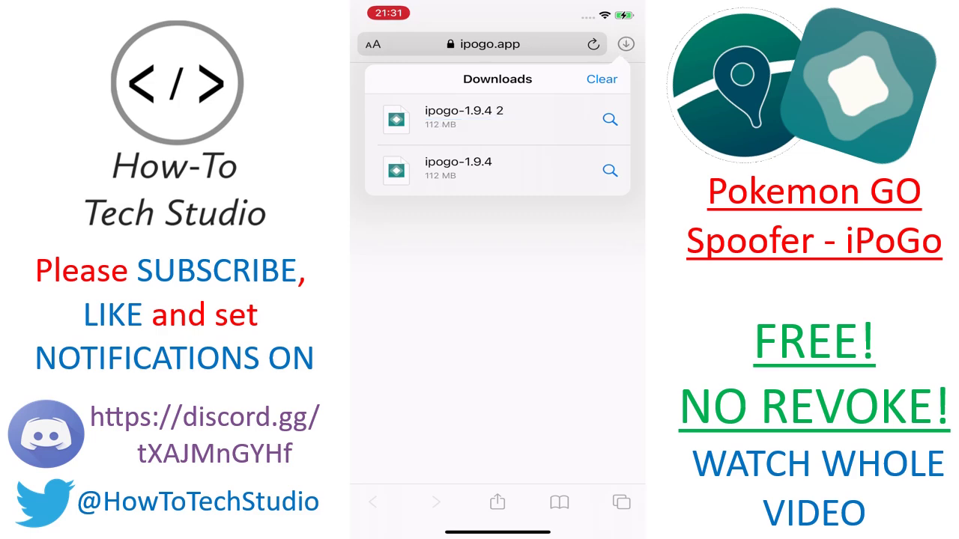
drag(497, 532, 497, 337)
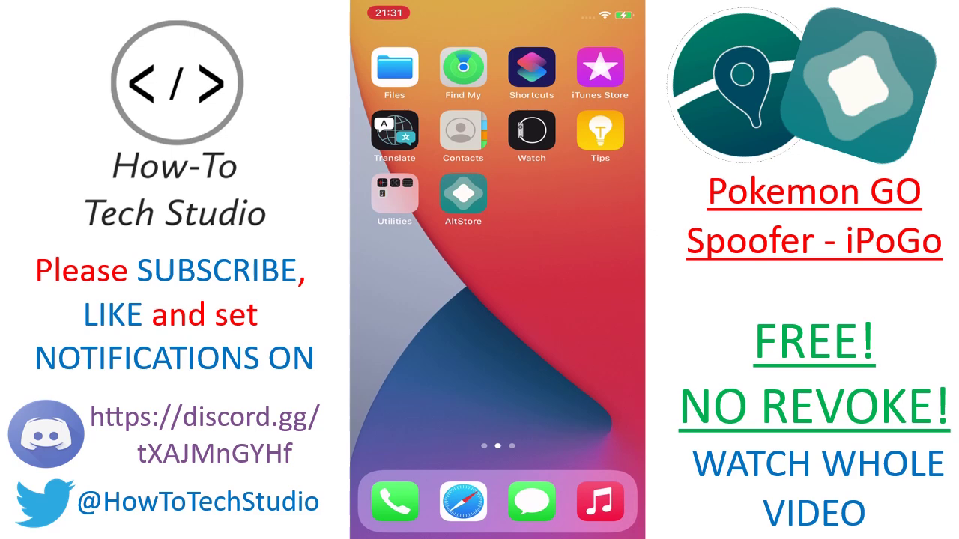
click(463, 193)
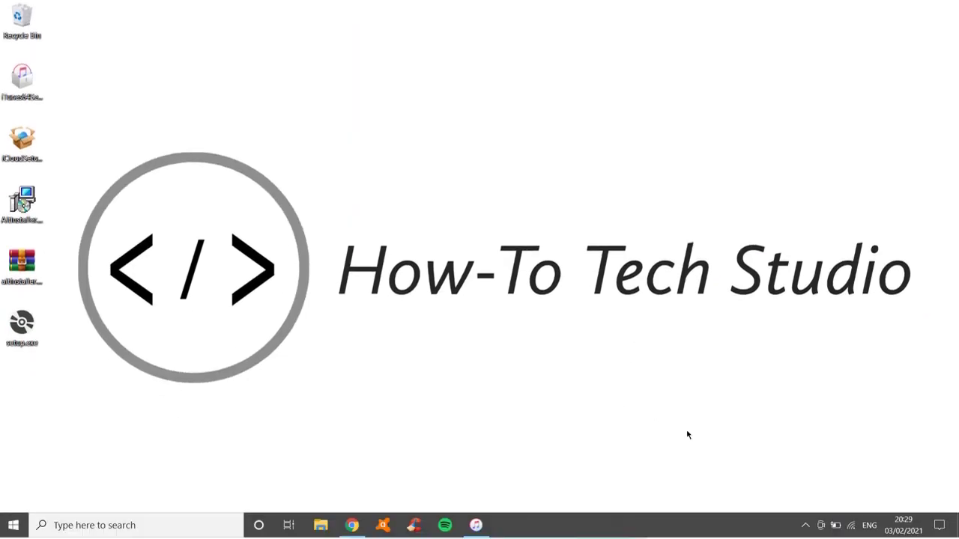
Check AltServer's tray menu, then relaunch AltServer from a Start search for 'alt'
click(806, 527)
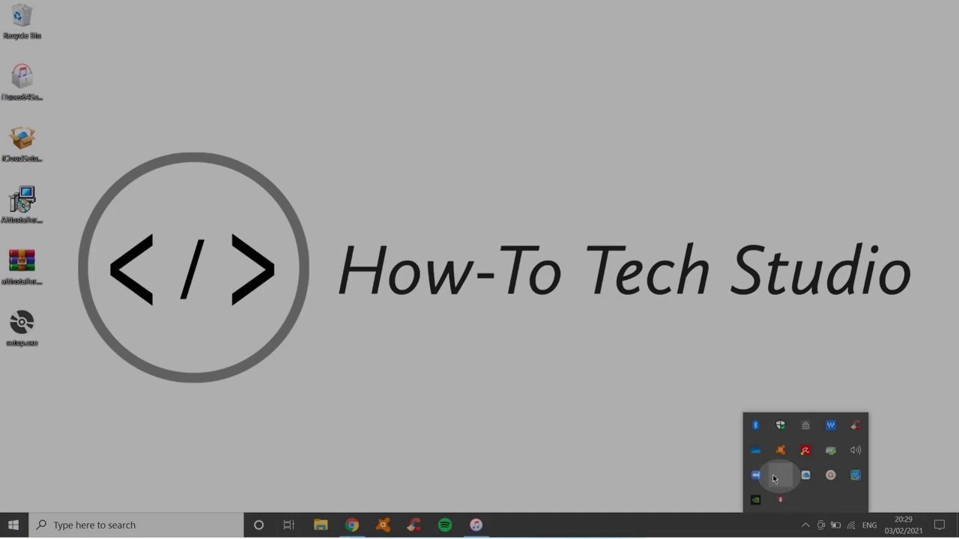
right_click(776, 478)
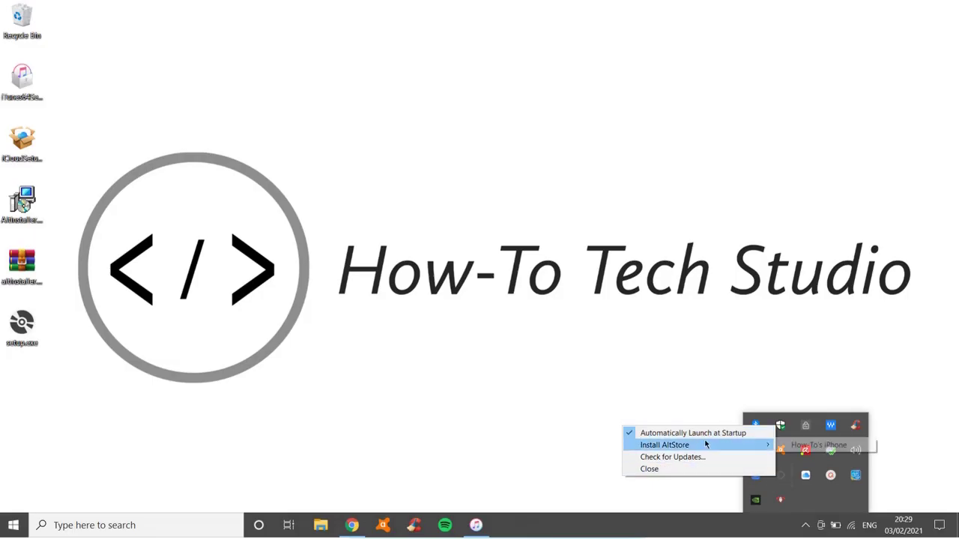
click(566, 438)
click(179, 518)
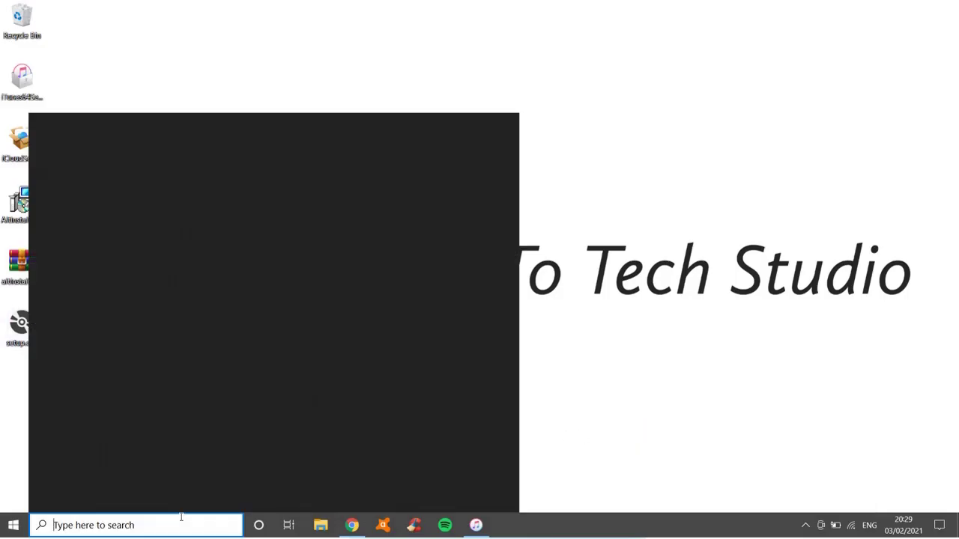
text(alt)
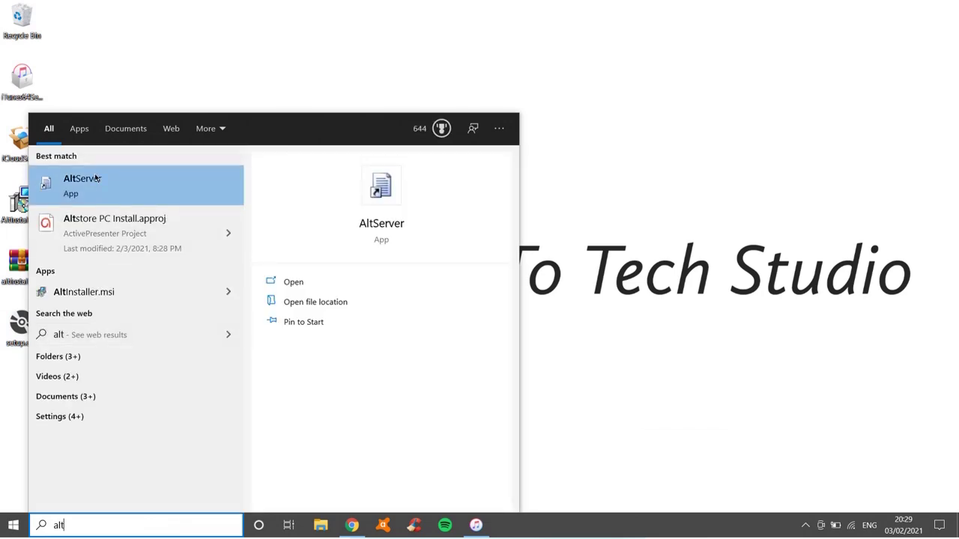
click(293, 281)
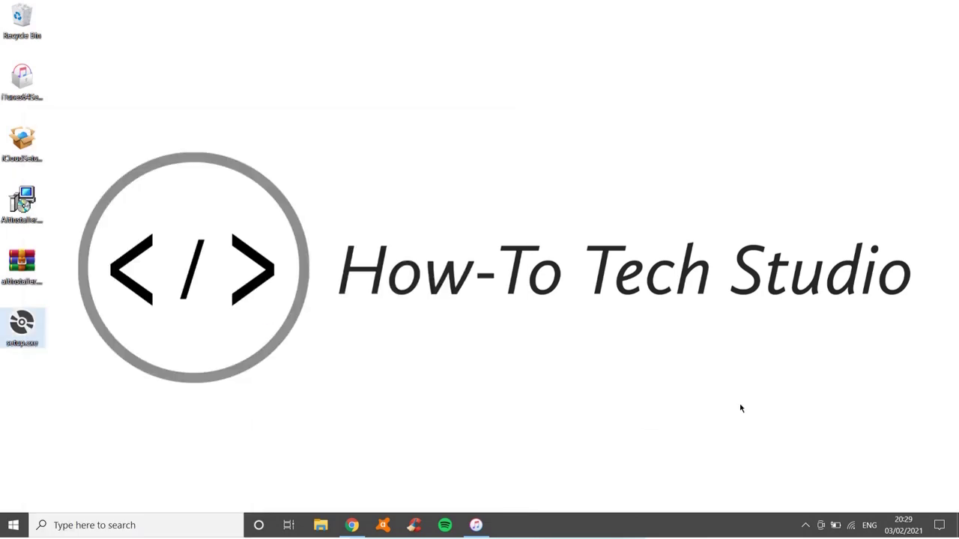
click(803, 525)
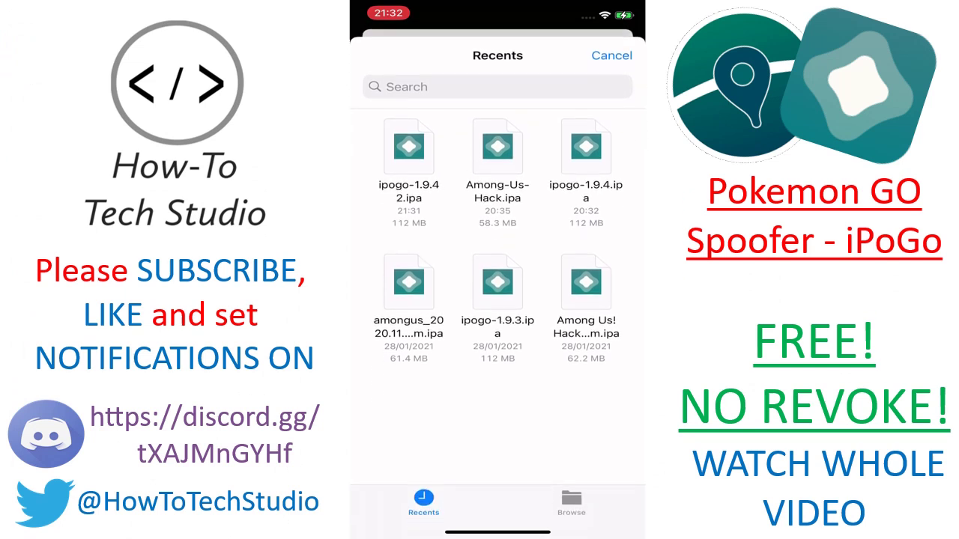
After checking iCloud Drive, pick ipogo-1.9.4 2.ipa from Recents in AltStore's file picker
click(571, 502)
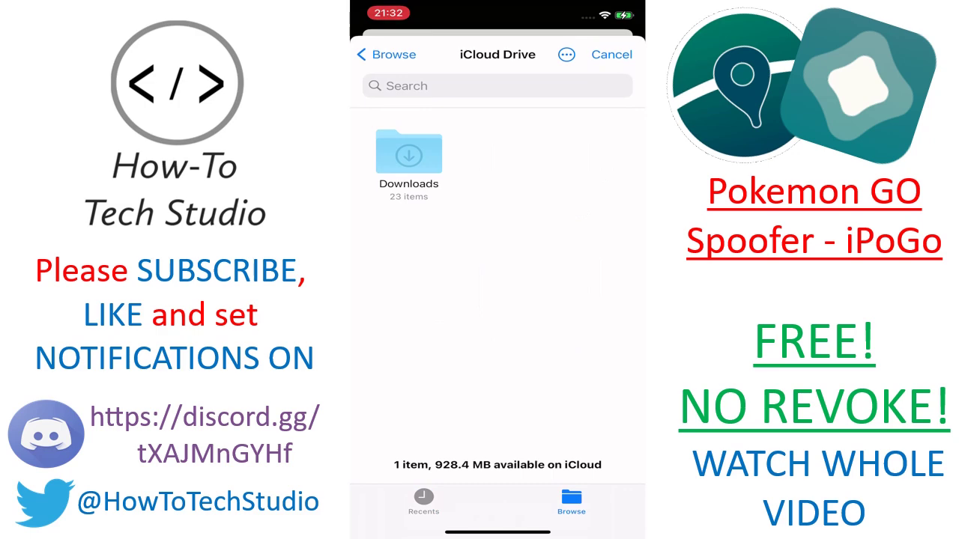
click(423, 502)
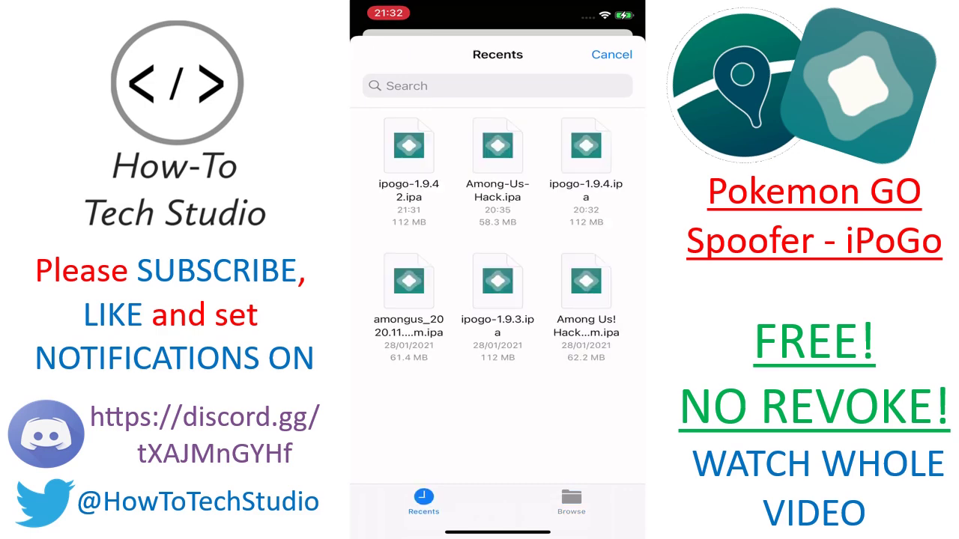
click(408, 146)
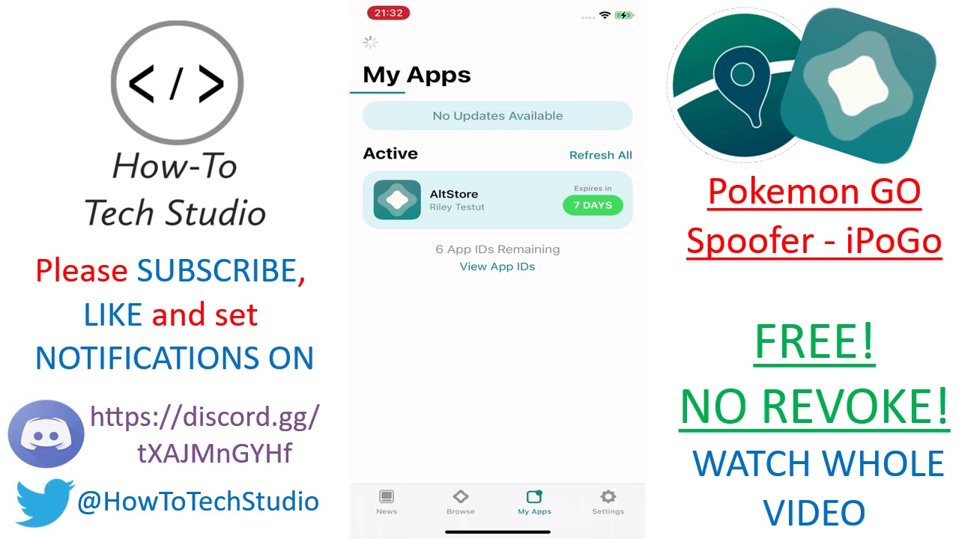
Sign in to AltStore with the Apple ID e-mail, fixing its domain typo, and dismiss the How it works sheet
click(497, 186)
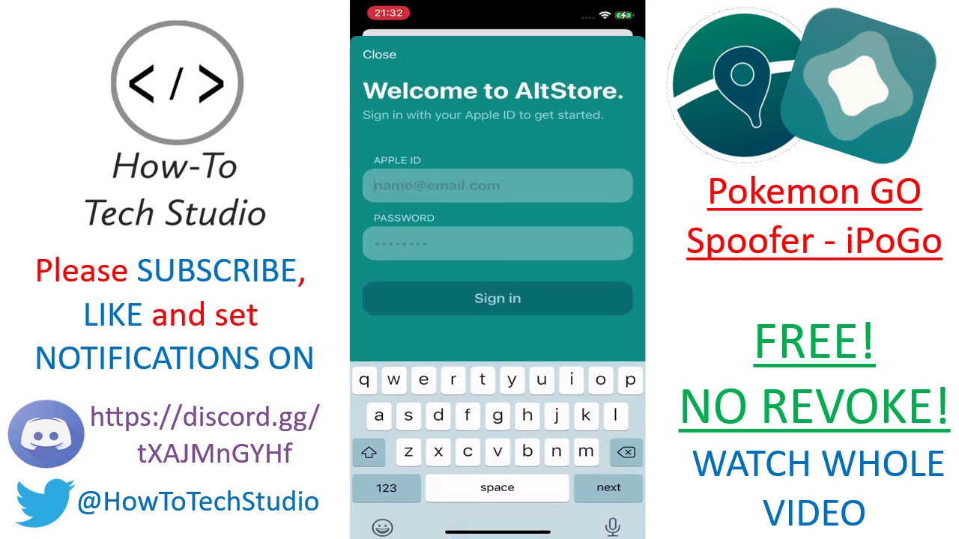
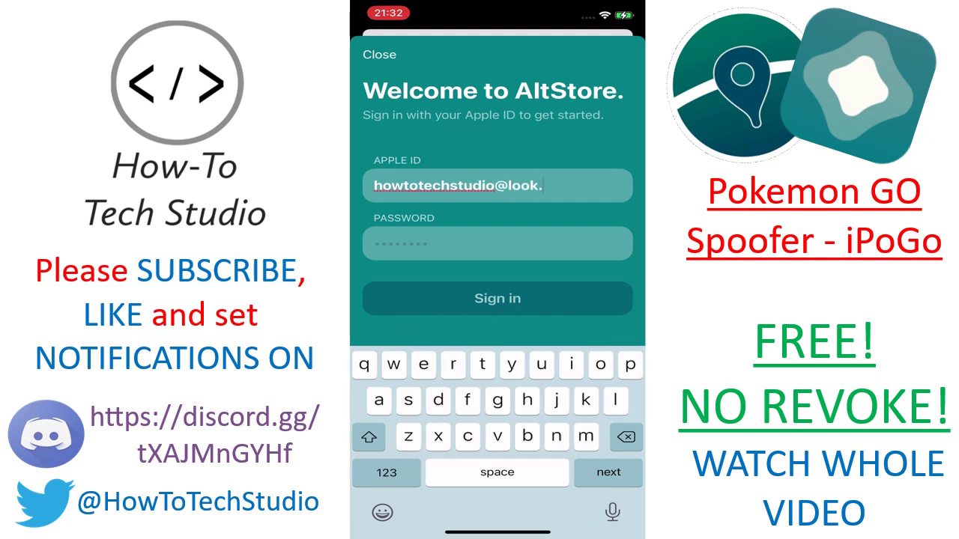
key(BackSpace)
key(BackSpace)
key(BackSpace)
key(BackSpace)
key(BackSpace)
key(BackSpace)
key(BackSpace)
key(BackSpace)
key(BackSpace)
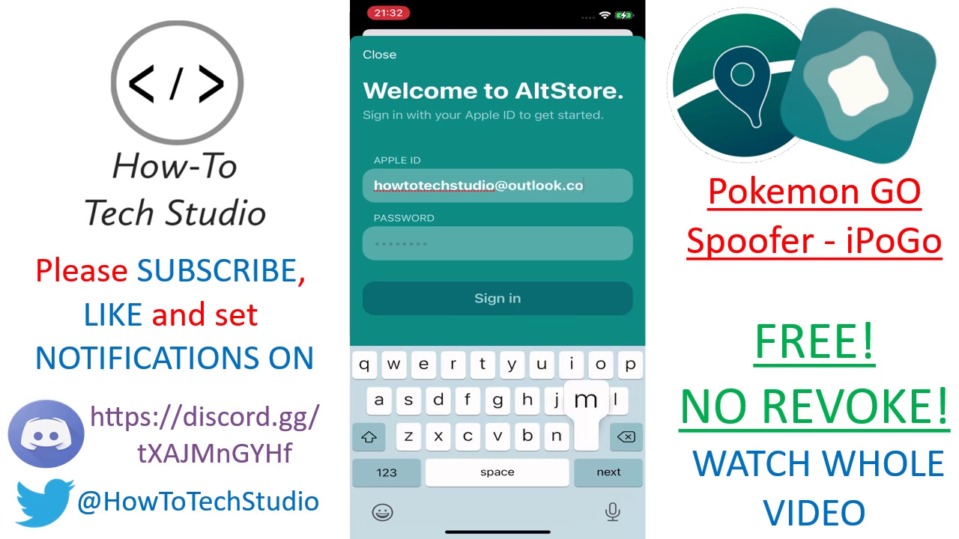
key(Return)
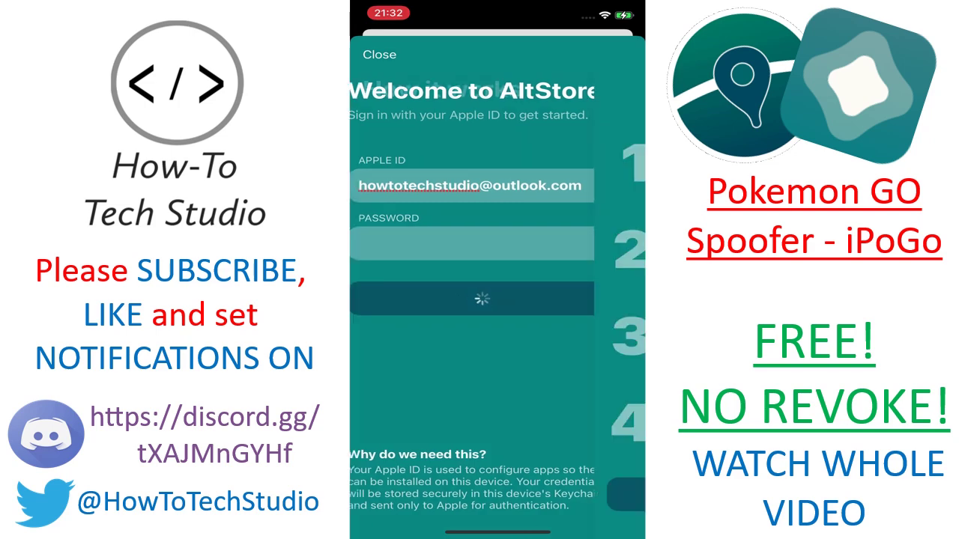
click(498, 494)
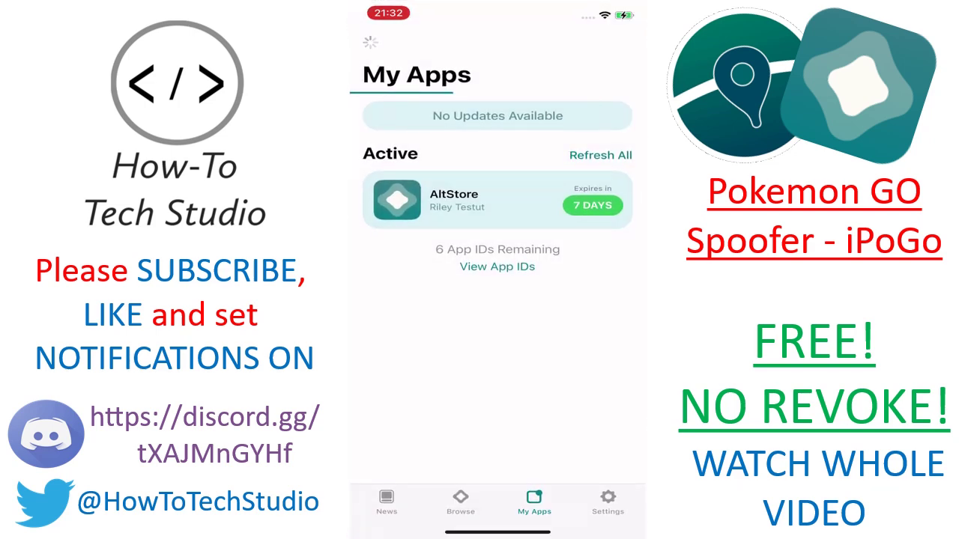